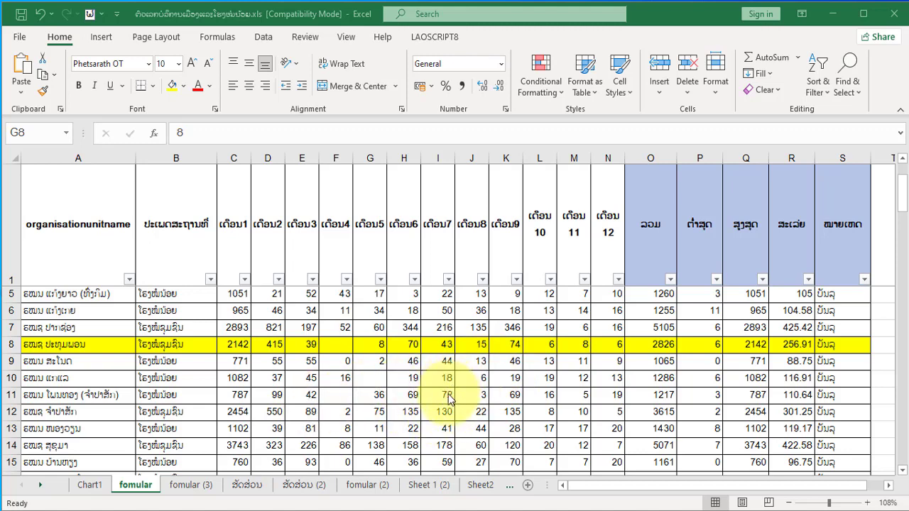
Test the yellow highlight in rows 11, 13, 6, 9, 17, 18 and 16, then go to sheet fomular (3).
left_click(446, 394)
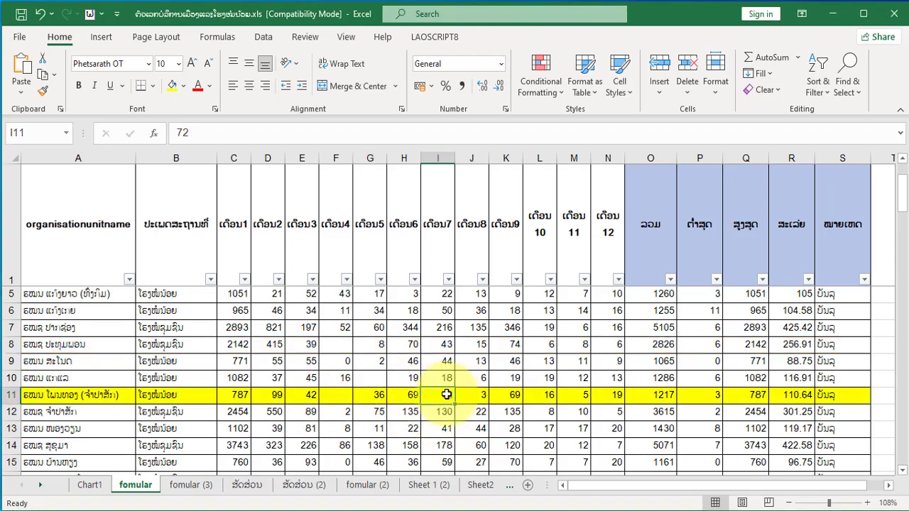
left_click(443, 428)
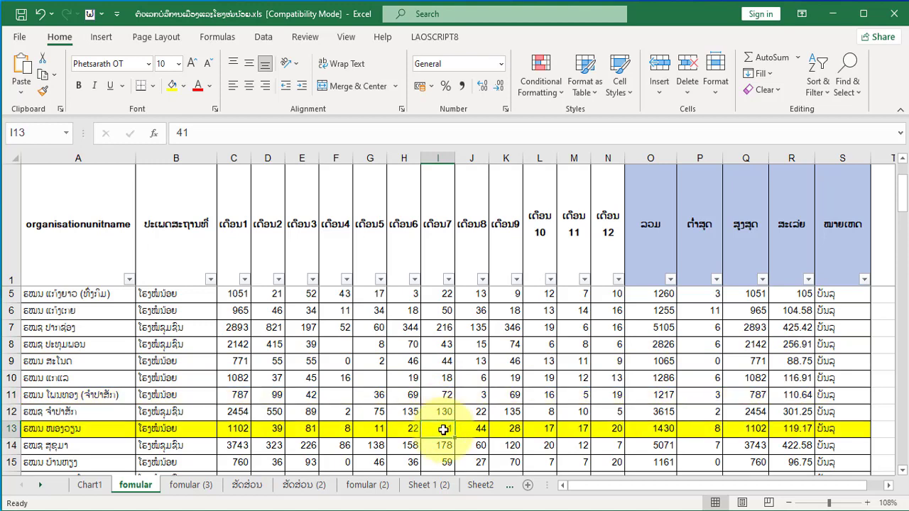
left_click(438, 313)
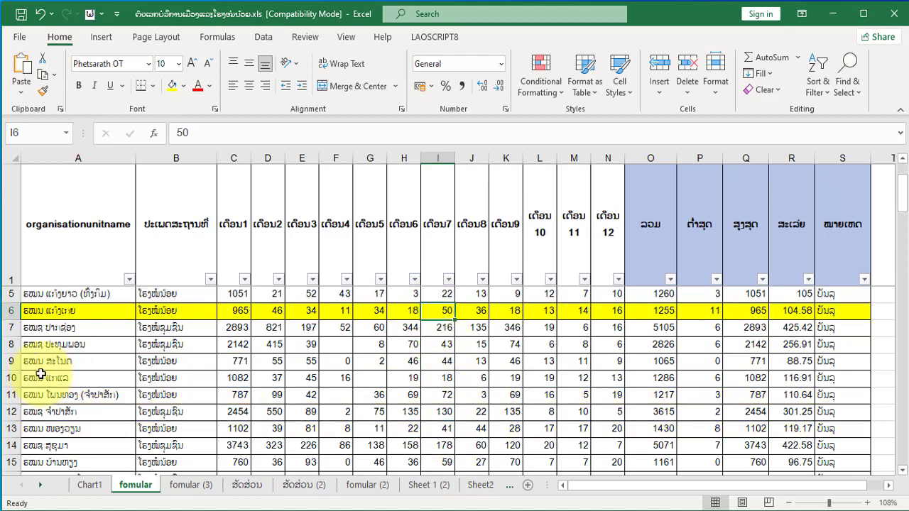
left_click(446, 361)
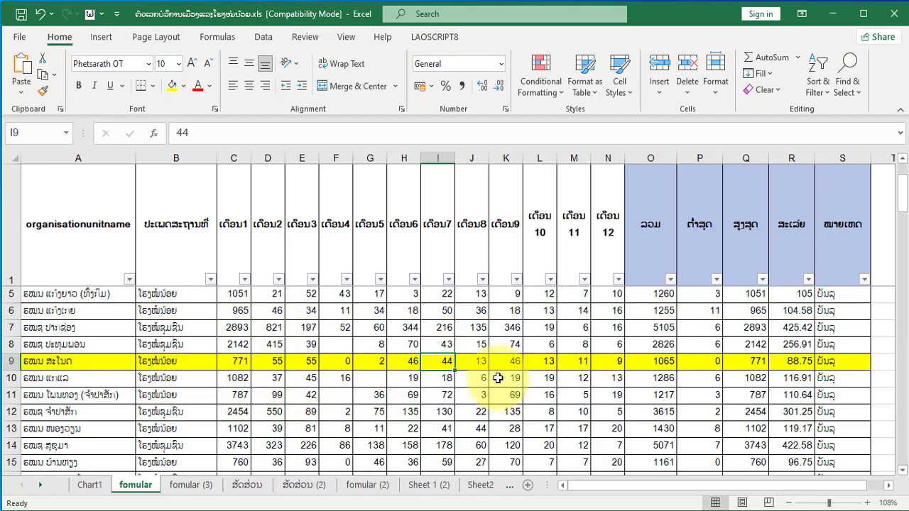
scroll(542, 404, "down", 2)
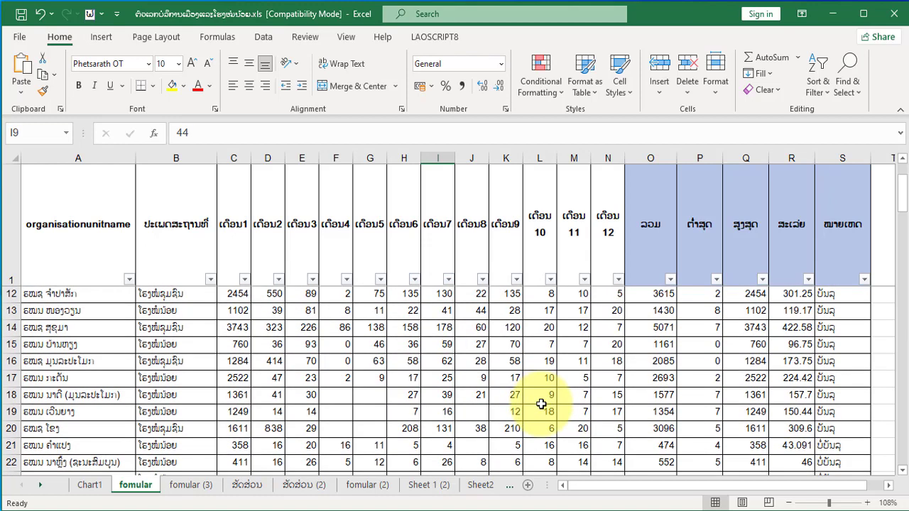
left_click(471, 378)
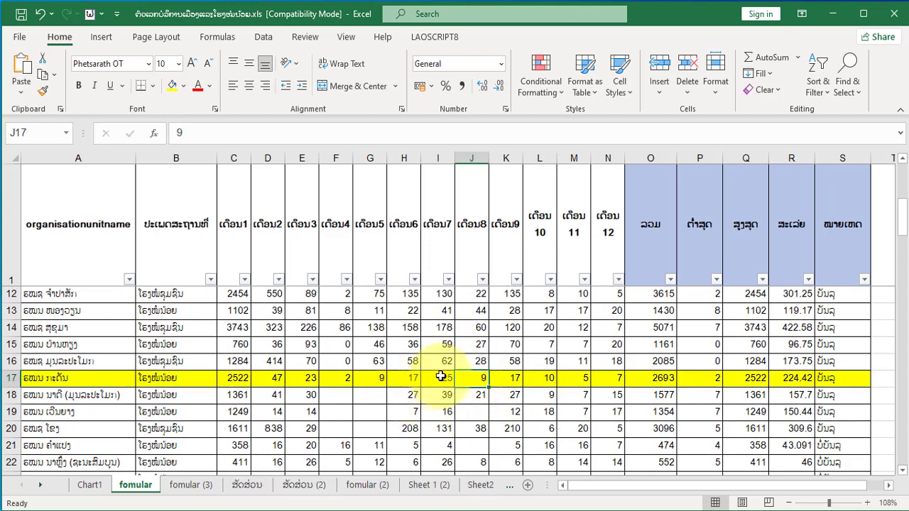
left_click(438, 379)
left_click(440, 393)
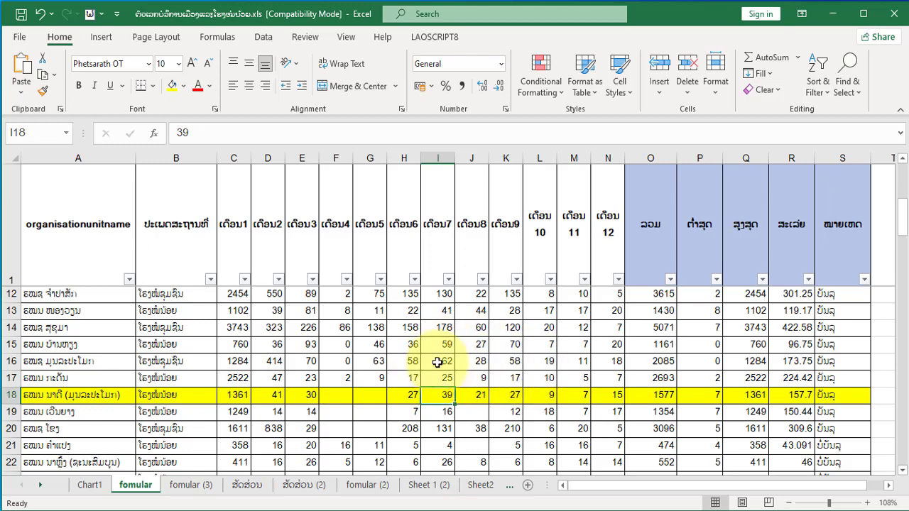
left_click(437, 363)
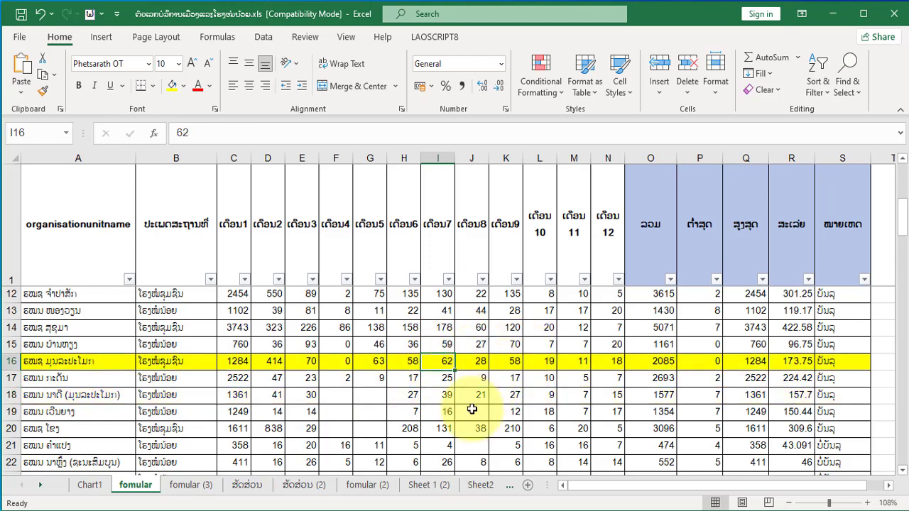
key("ctrl+Page_Down")
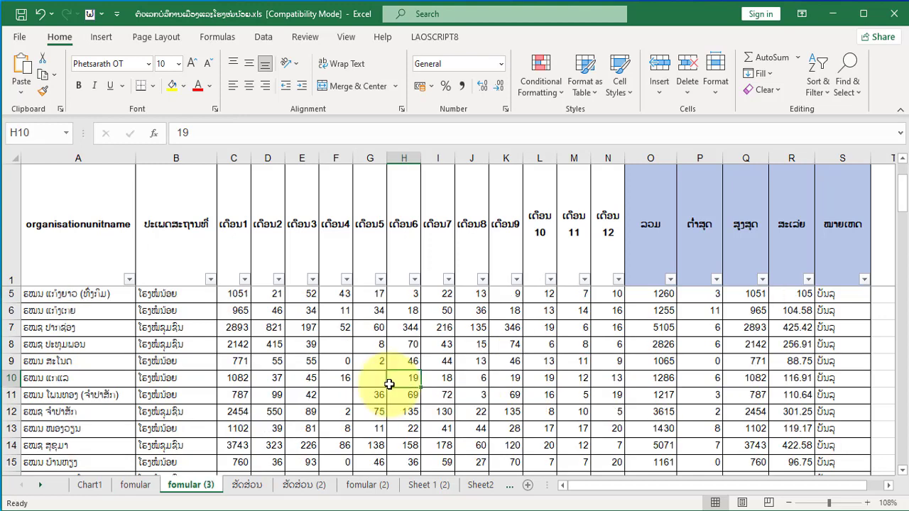
left_click(390, 344)
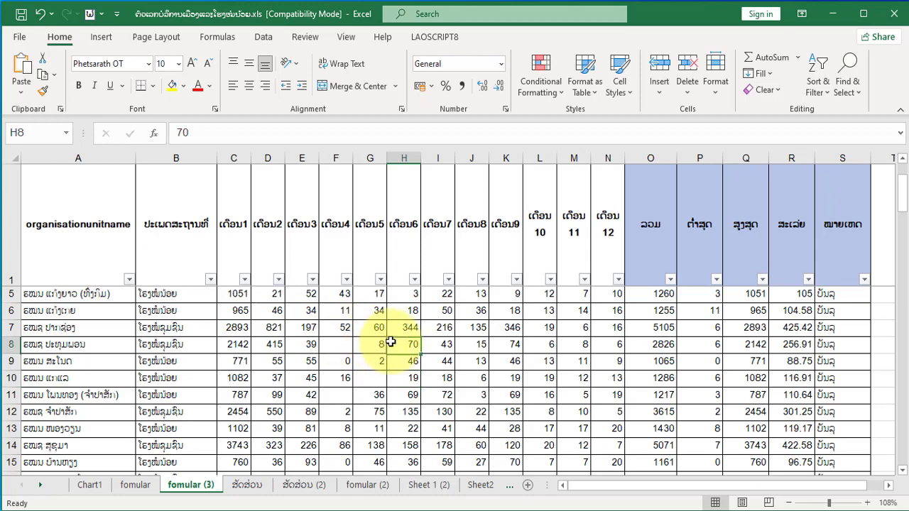
scroll(487, 364, "down", 1)
scroll(487, 364, "up", 3)
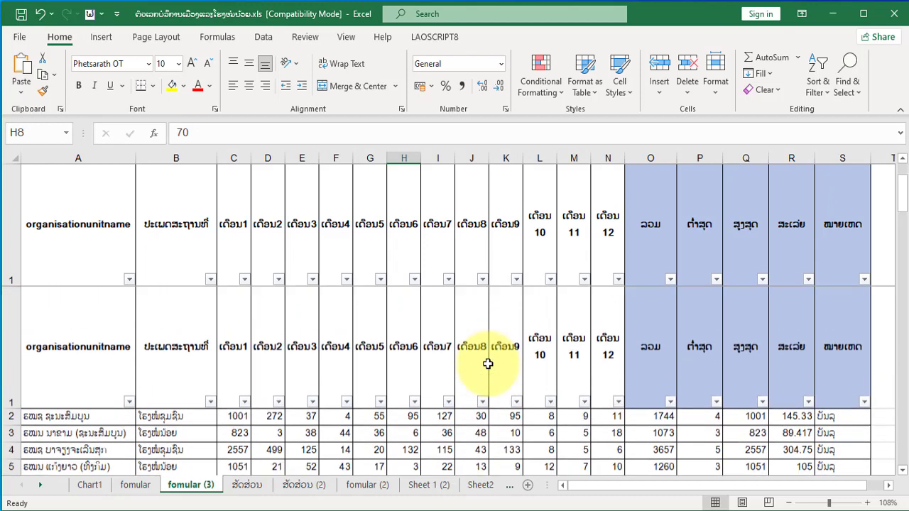
scroll(487, 364, "down", 2)
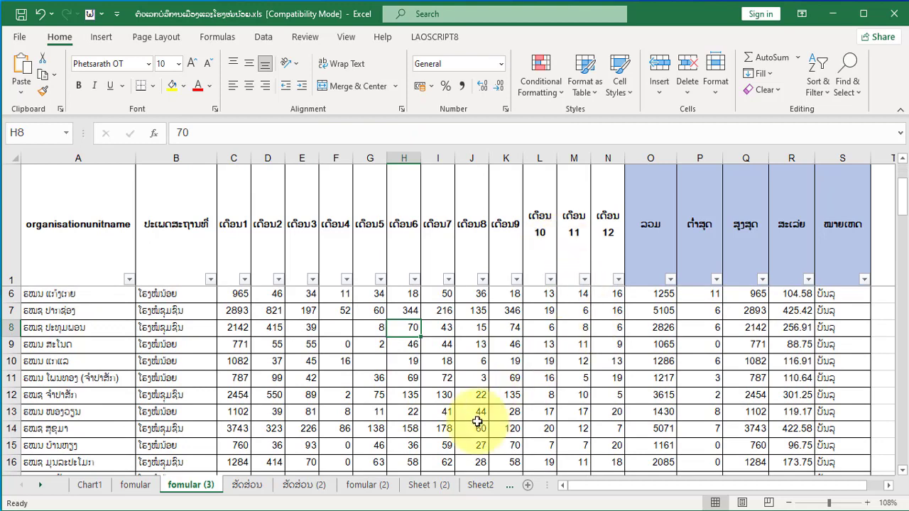
left_click(46, 350)
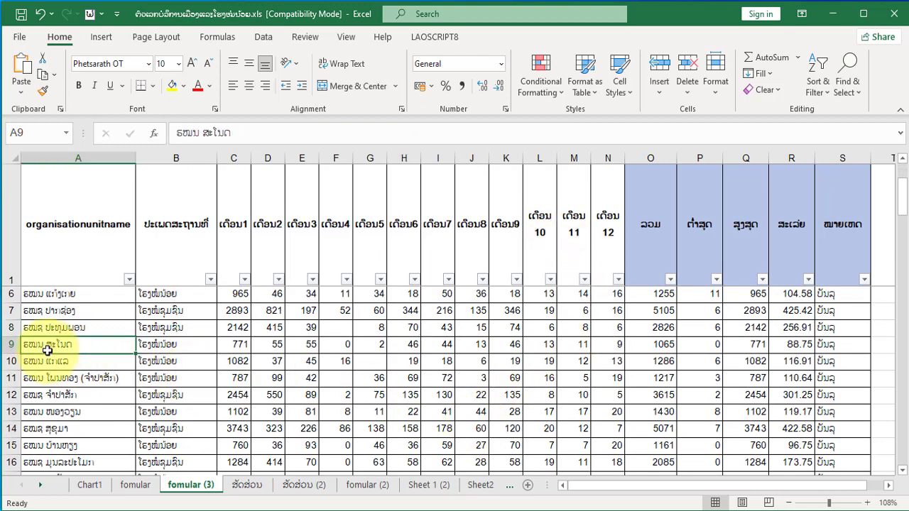
left_click(10, 344)
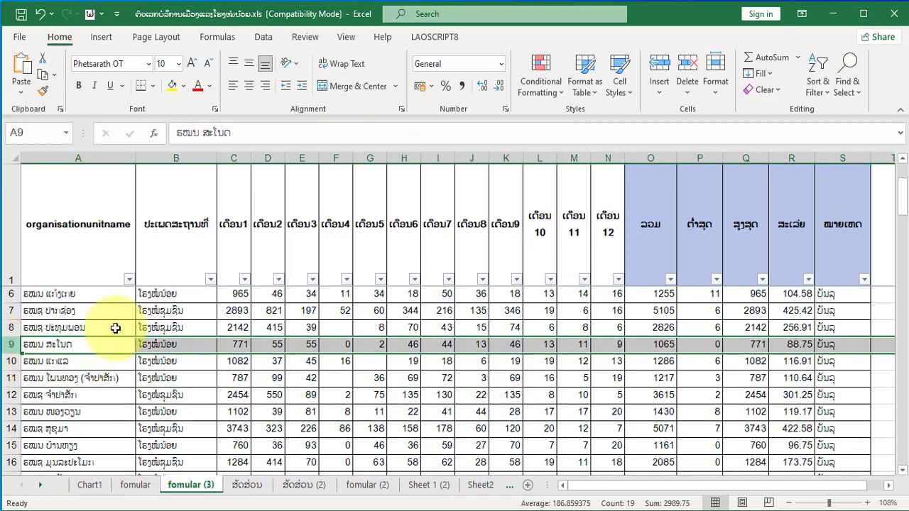
left_click(714, 347)
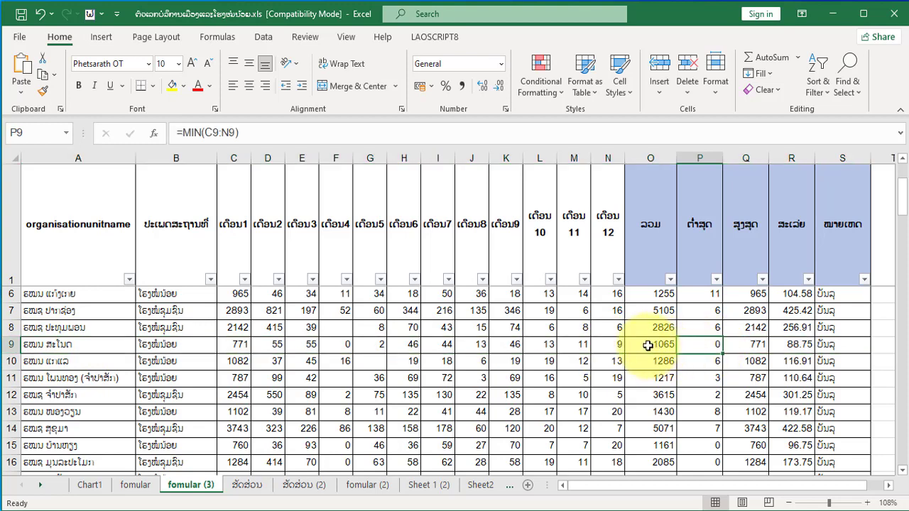
left_click(605, 346)
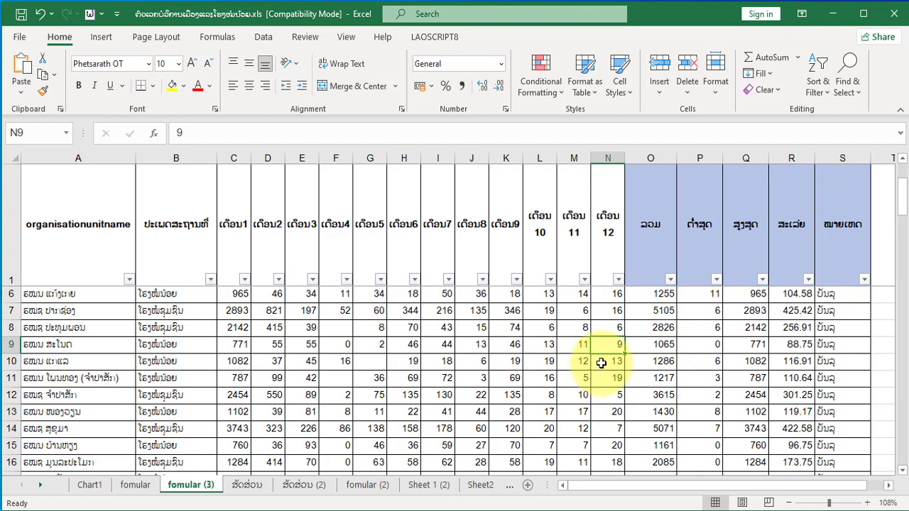
left_click(579, 345)
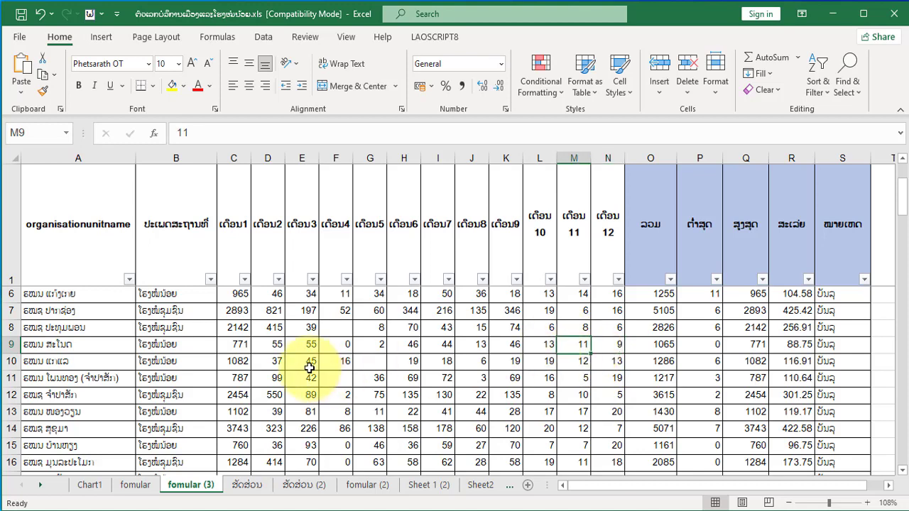
left_click(533, 367)
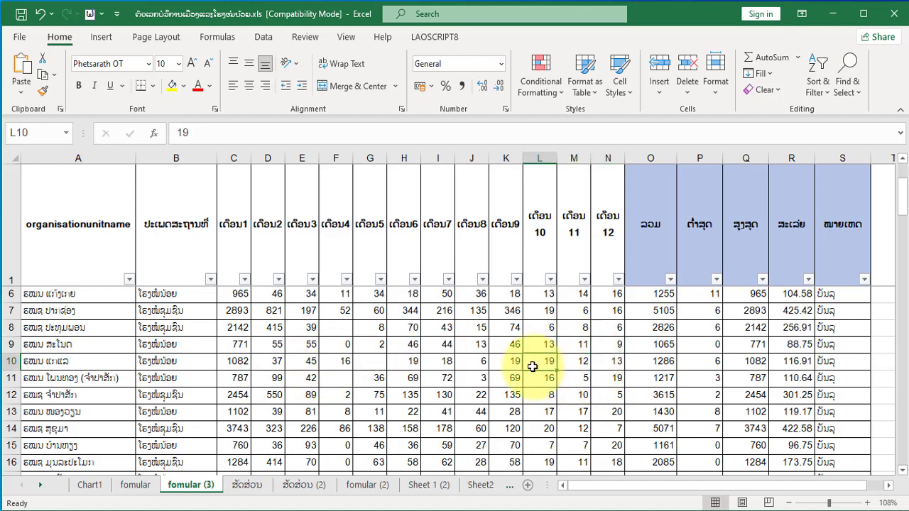
left_click(541, 327)
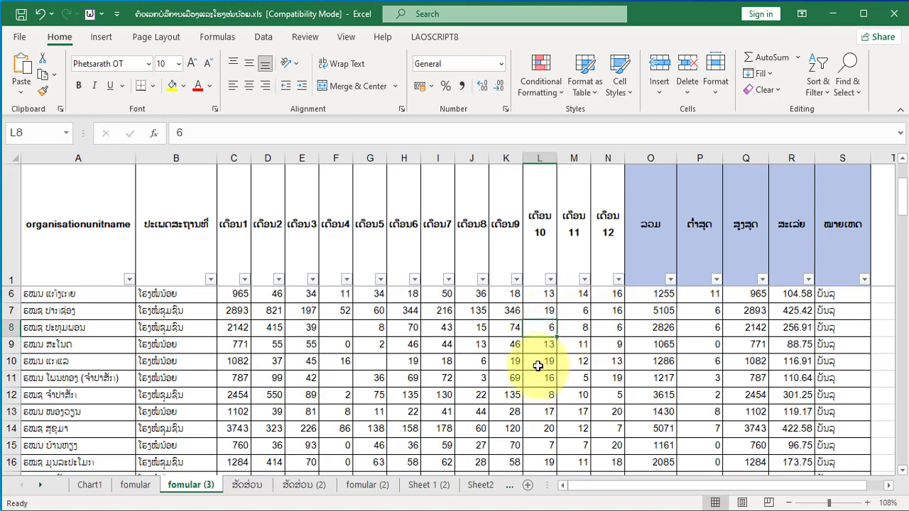
left_click(538, 362)
left_click(447, 378)
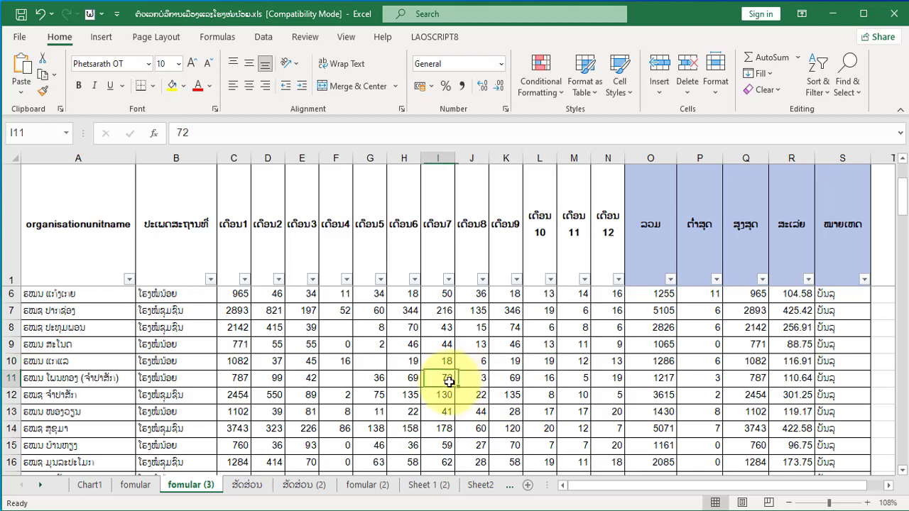
left_click(509, 365)
left_click(469, 365)
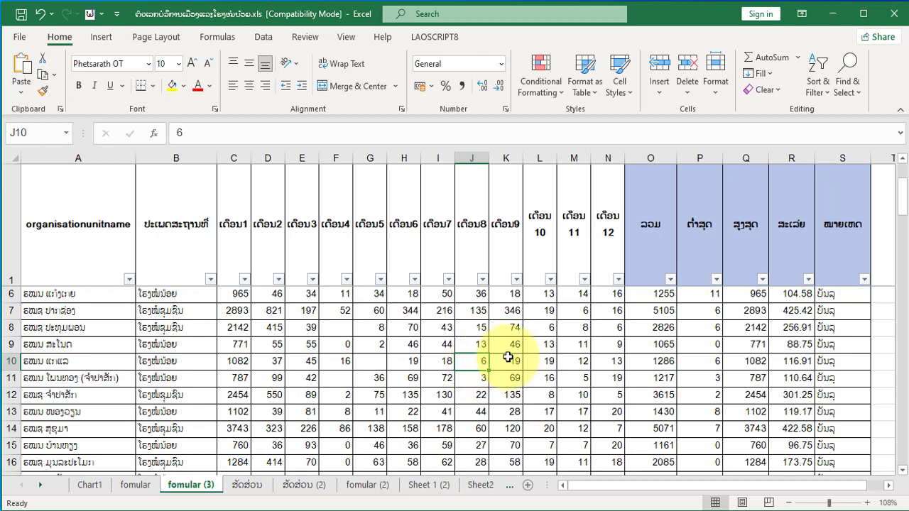
Select the entire data range and start a new conditional formatting rule.
key("ctrl+a")
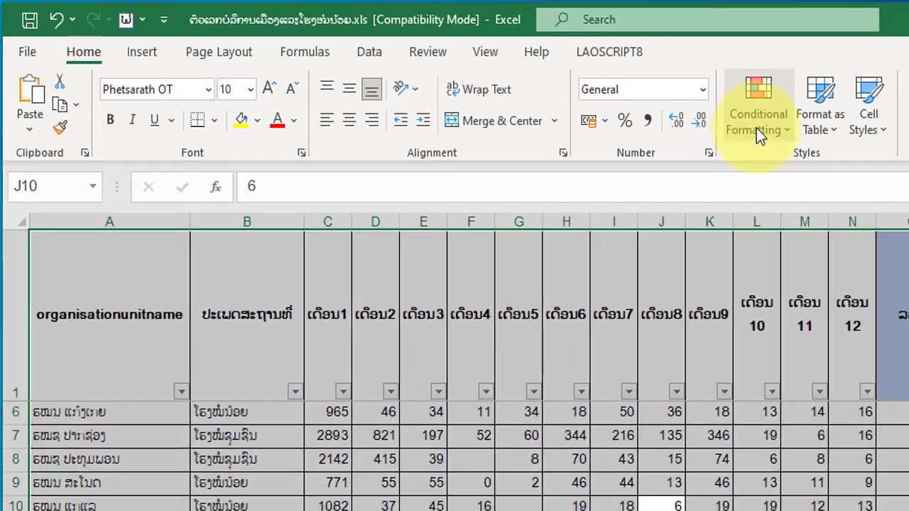
left_click(765, 132)
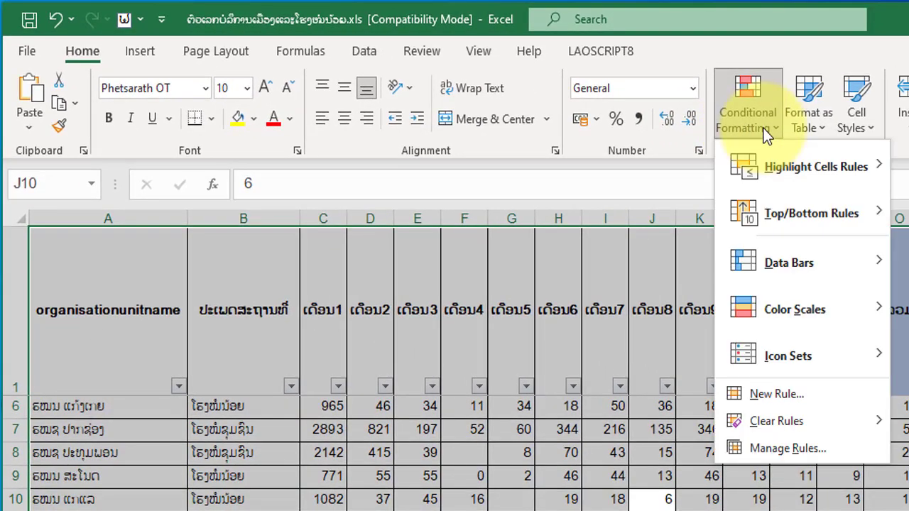
left_click(776, 395)
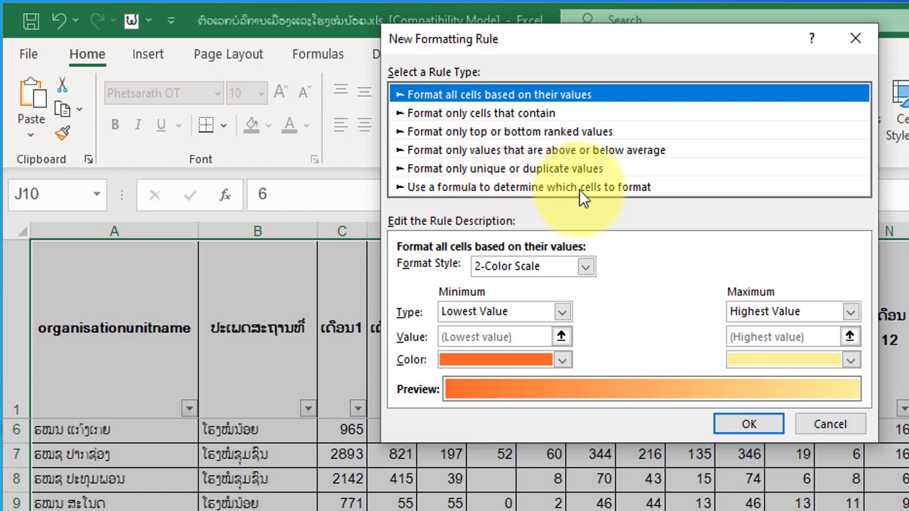
Set the rule to 'Use a formula to determine which cells to format' with =row()=cell("row").
left_click(634, 192)
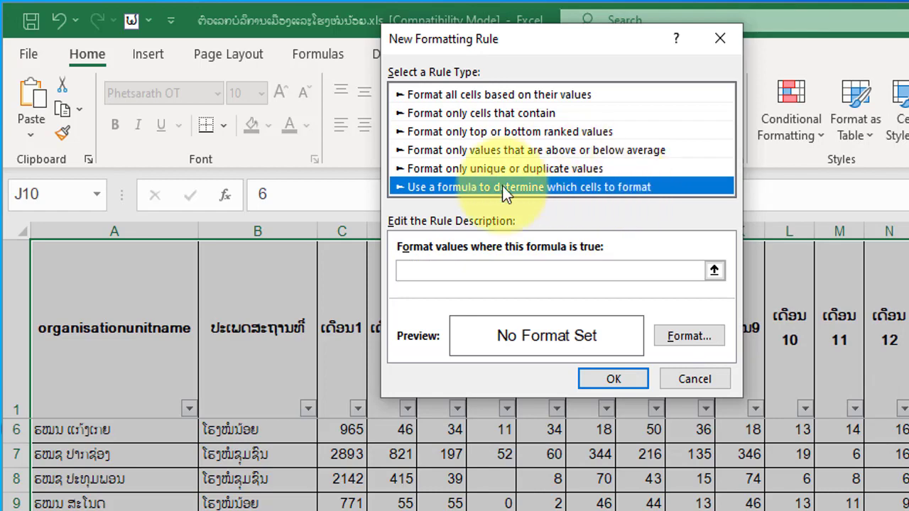
left_click(482, 270)
type("=r")
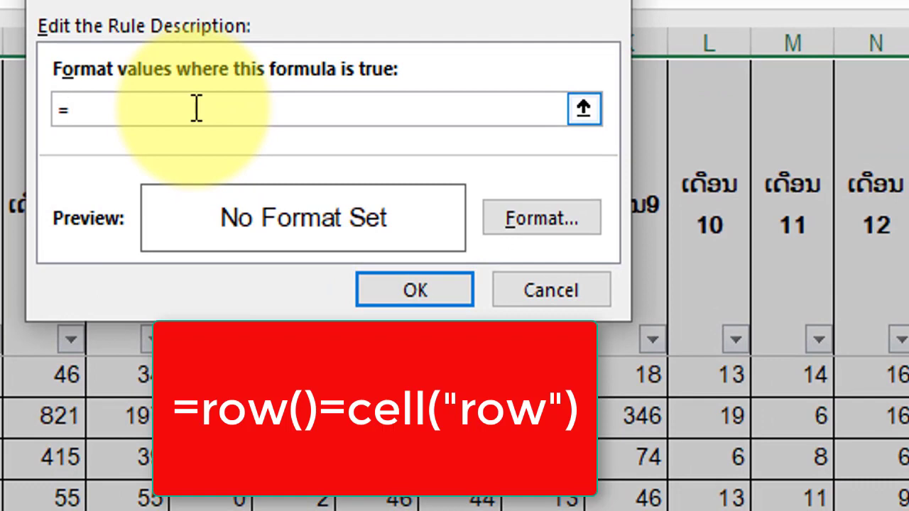
type("ow()=c")
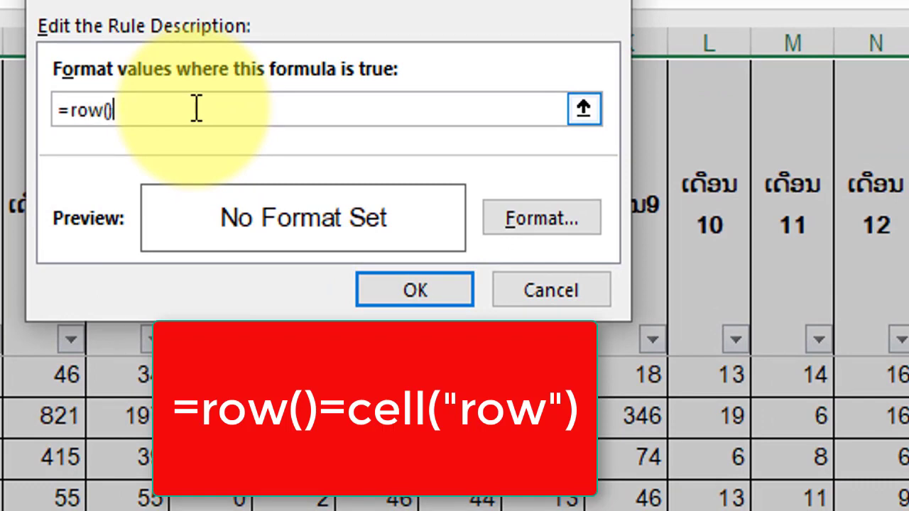
type("ell(")
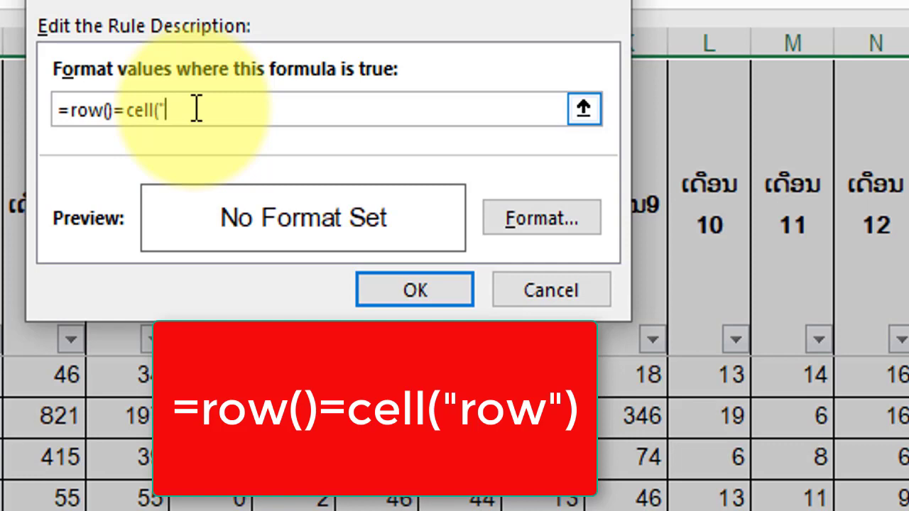
type("ow")
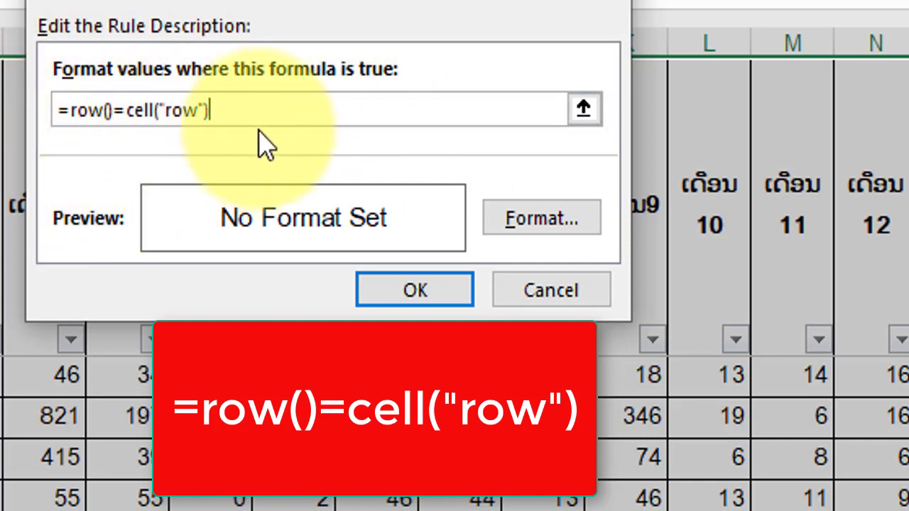
Set the rule's format to a light green background fill.
left_click(559, 220)
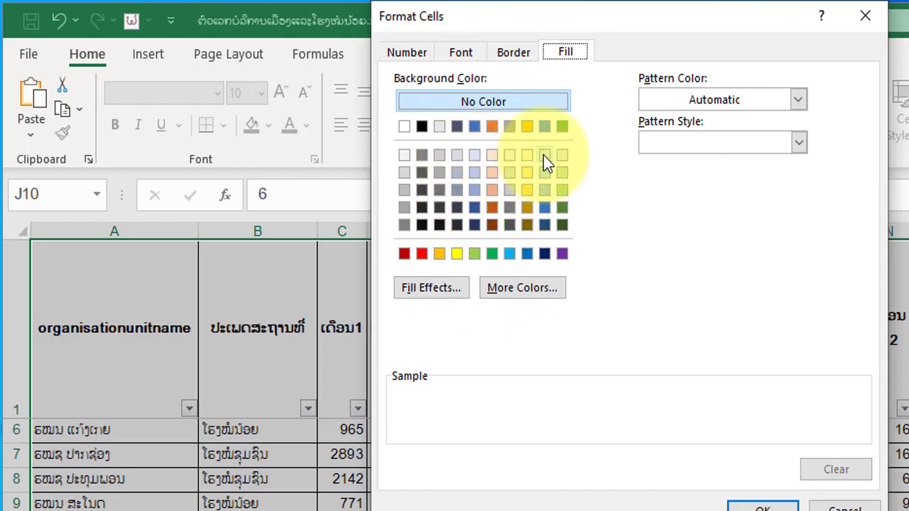
left_click(475, 255)
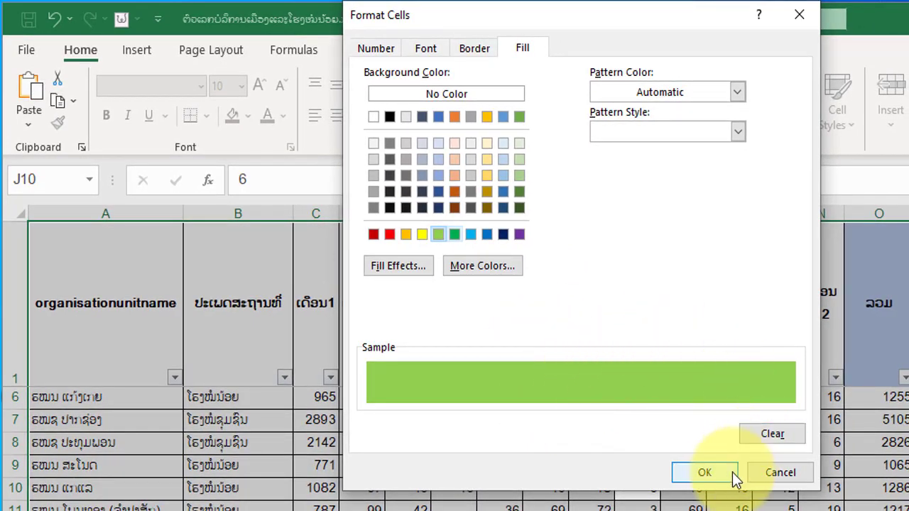
left_click(724, 472)
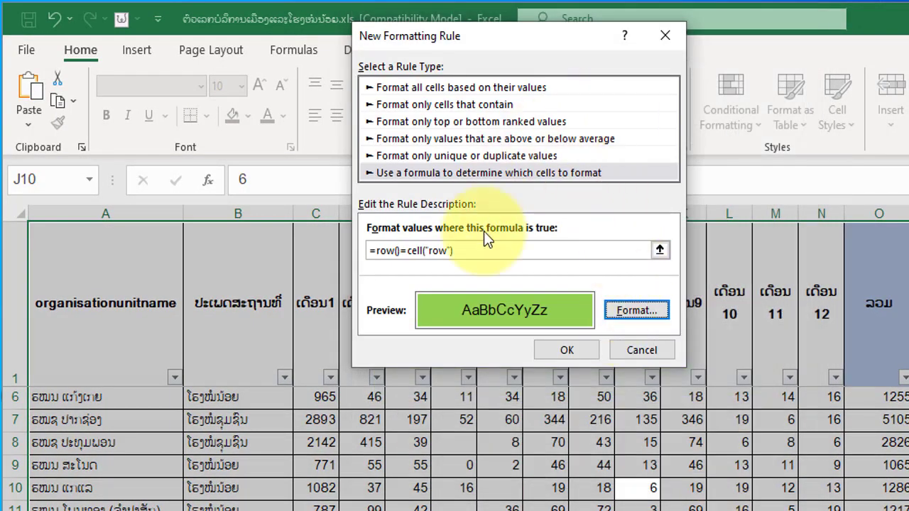
Apply the green row rule and check it follows the active cell across I13 and I14.
left_click(572, 350)
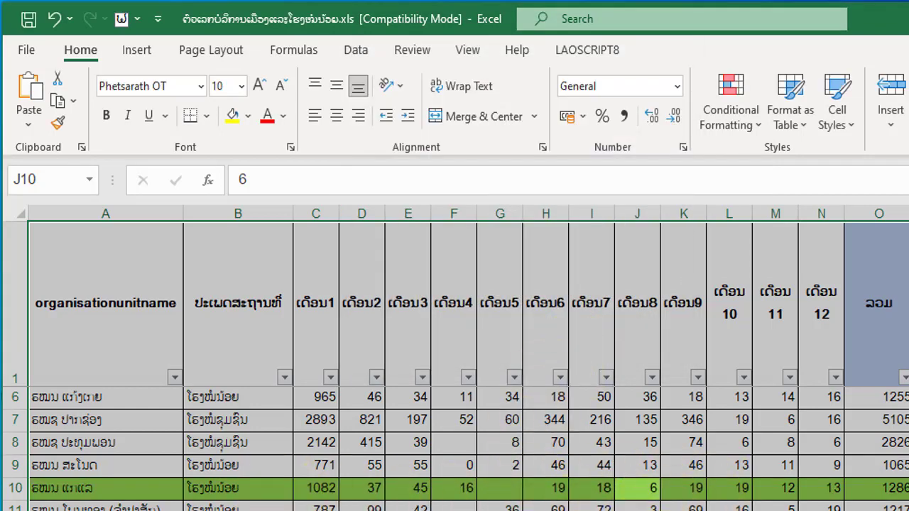
left_click(450, 412)
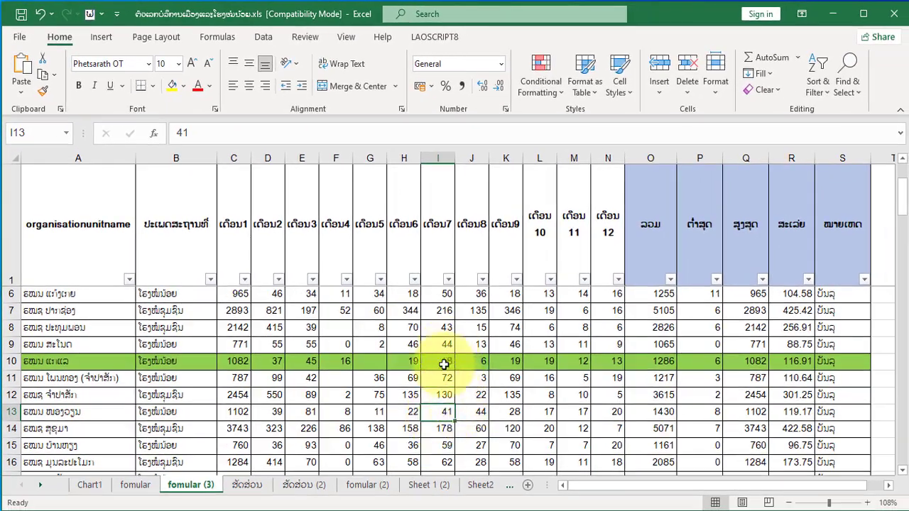
left_click(441, 432)
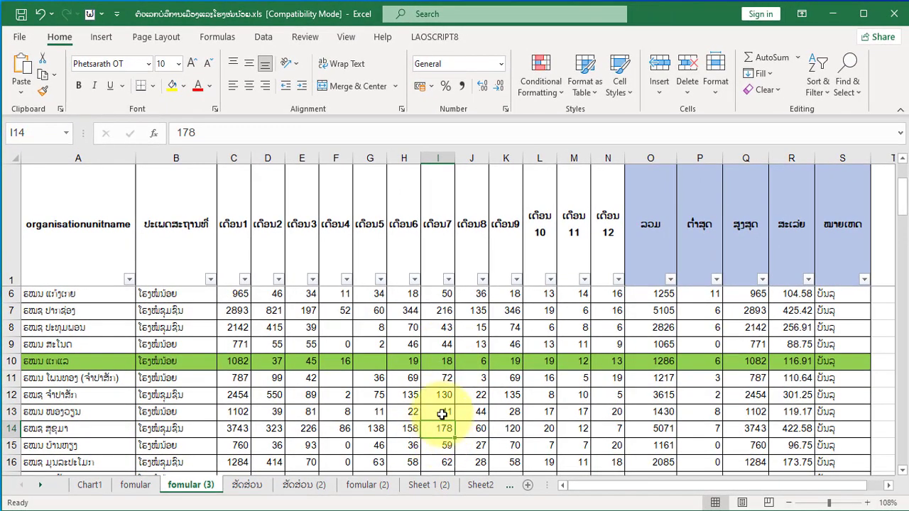
left_click(441, 414)
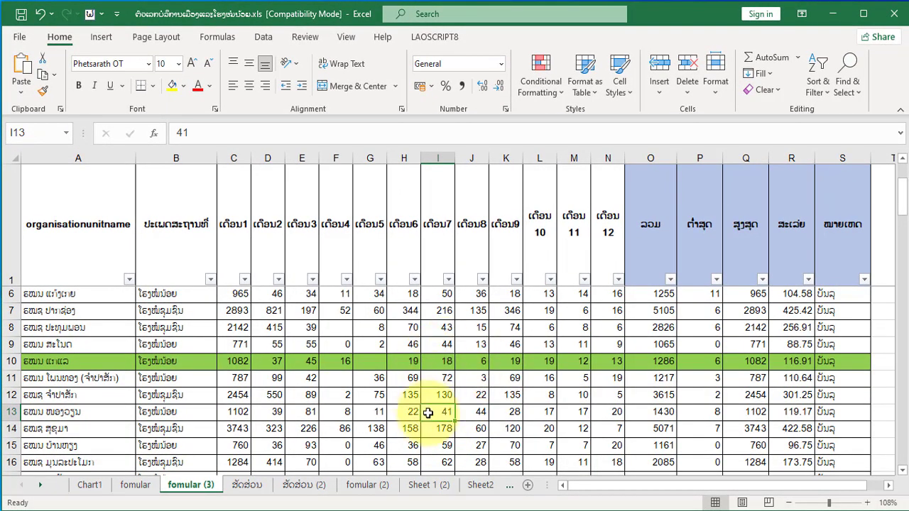
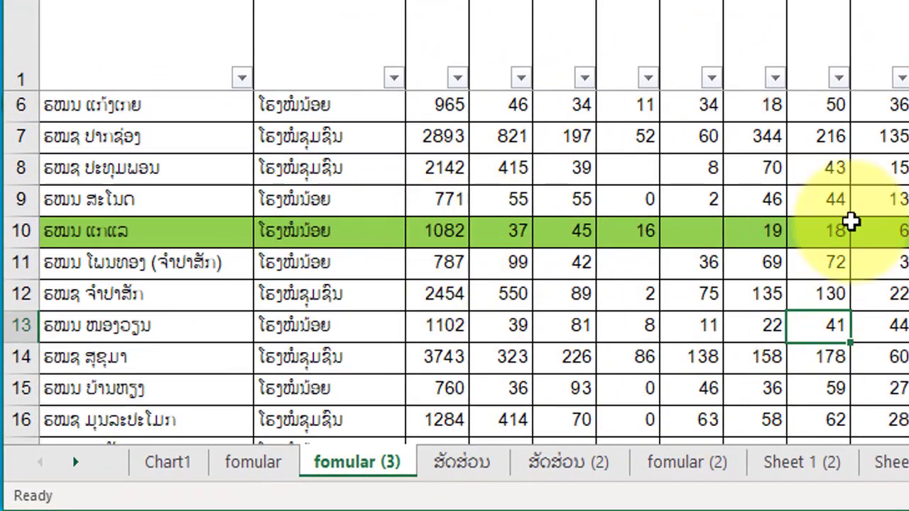
Open the code module behind the fomular (3) sheet via its tab's View Code.
right_click(369, 474)
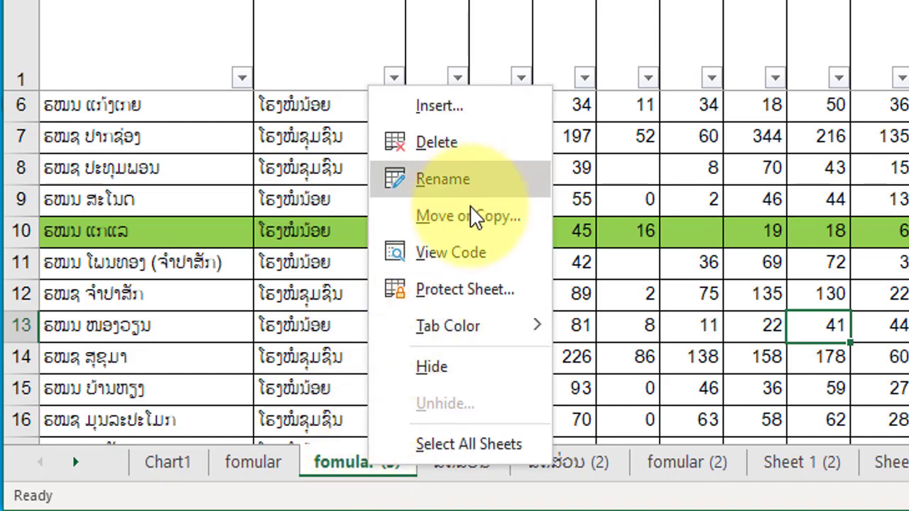
left_click(495, 252)
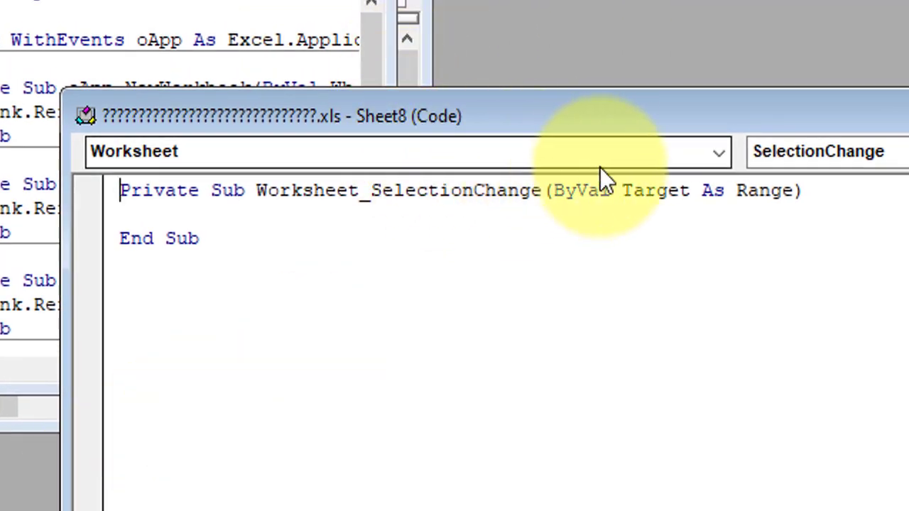
Add target.Calculate to Sheet8's Worksheet_SelectionChange handler and close the code window.
left_click(724, 150)
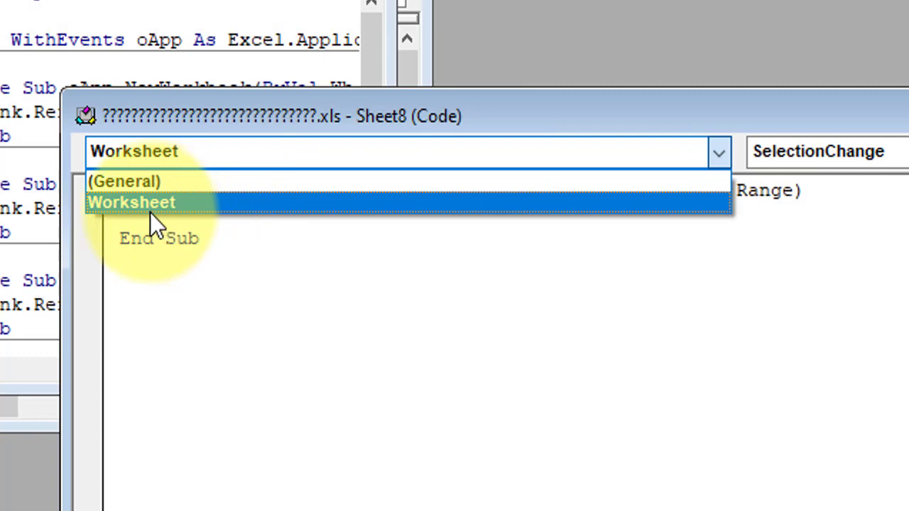
left_click(137, 201)
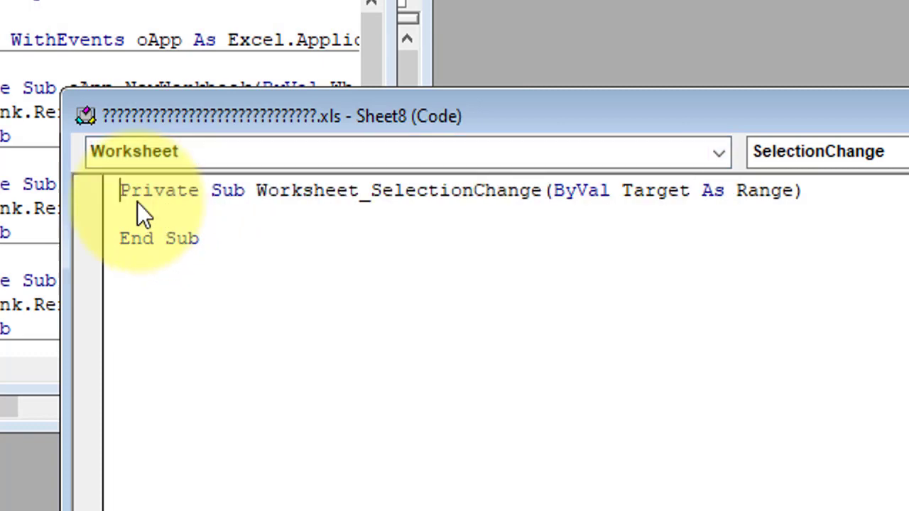
left_click(183, 215)
type("target")
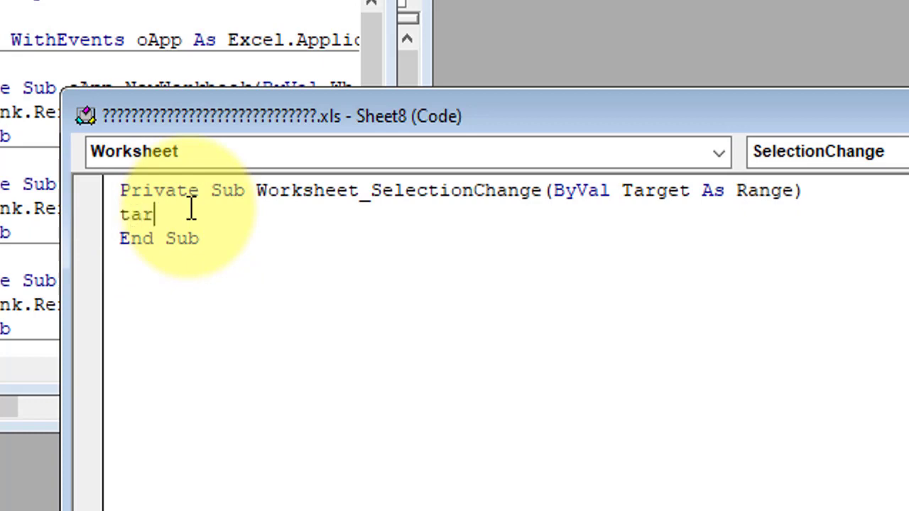
type(".")
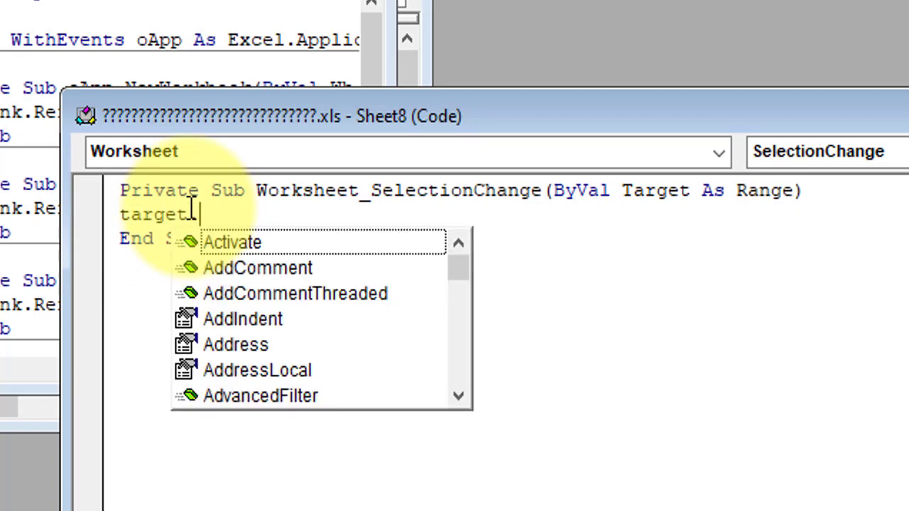
type("cu")
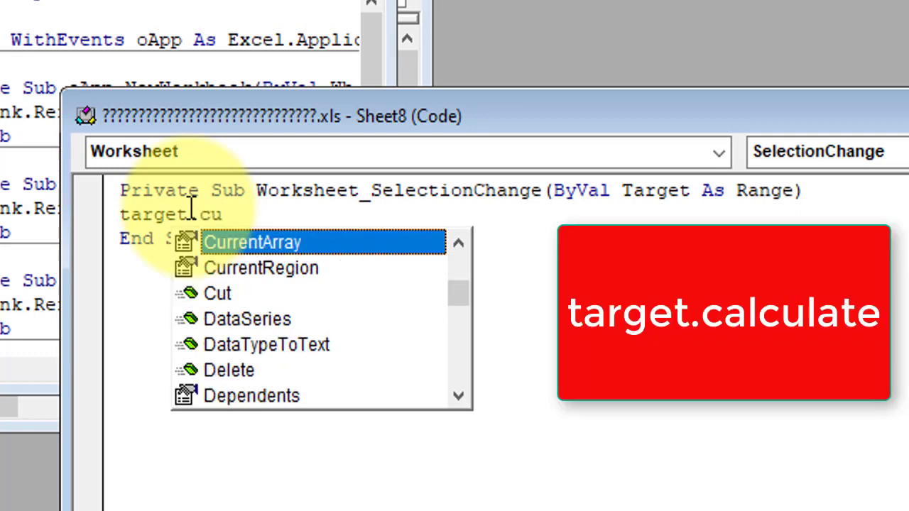
key("BackSpace")
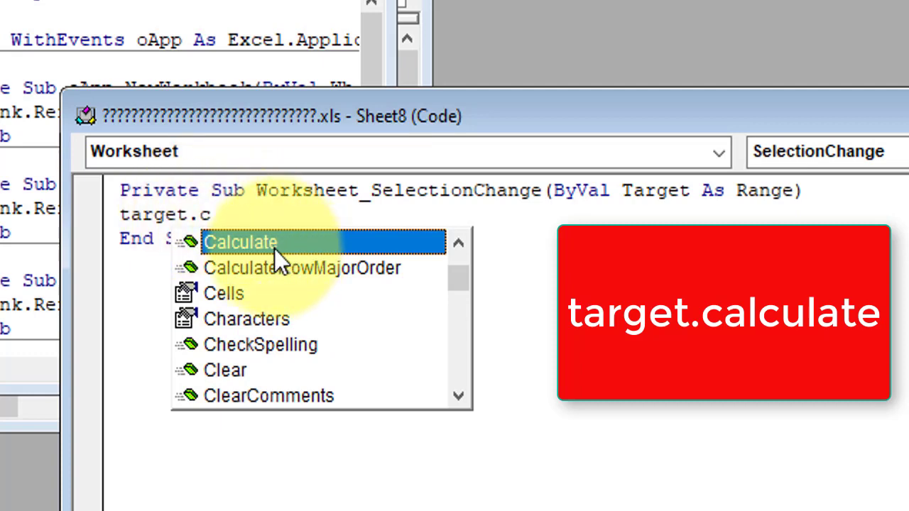
double_click(269, 245)
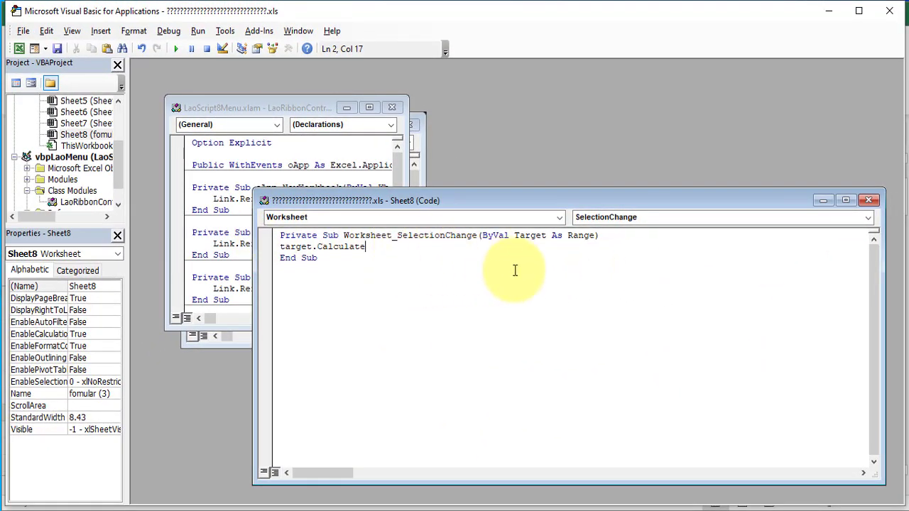
left_click(869, 201)
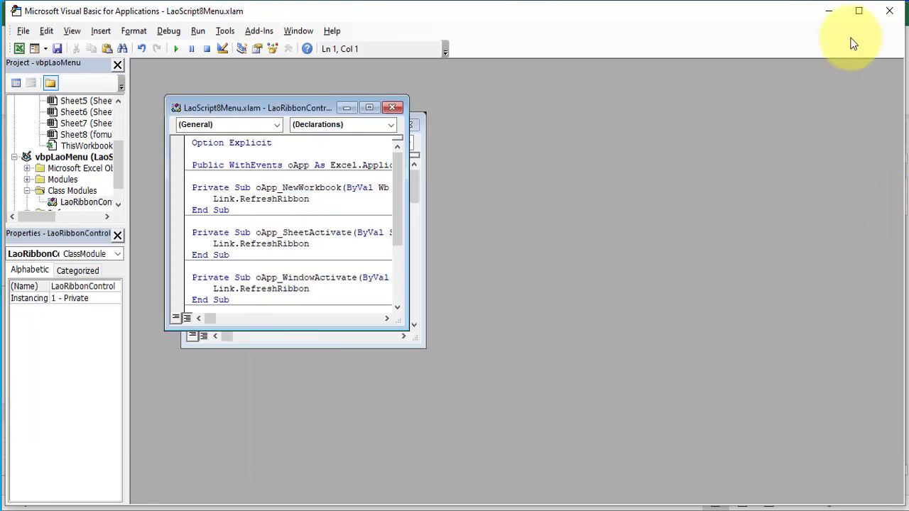
Return to the workbook and click H13, H10, H14, H8 and I9 to test the row highlight.
left_click(890, 16)
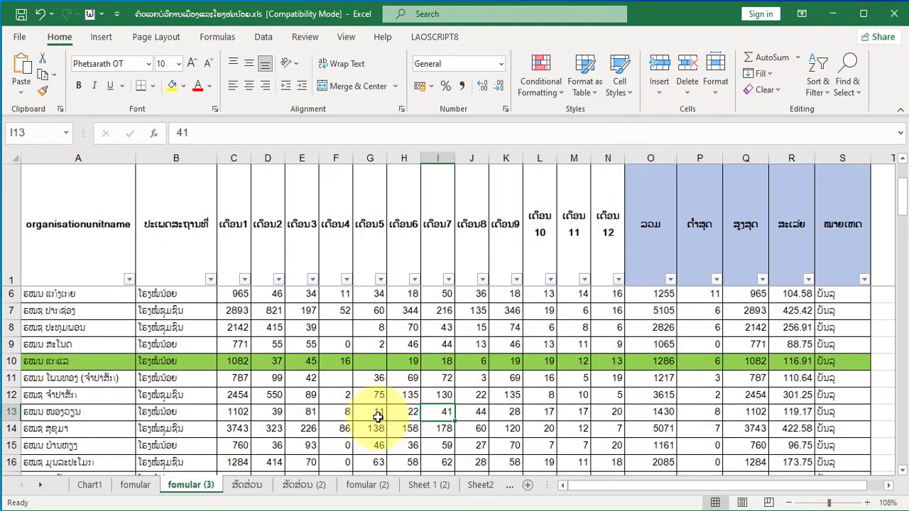
left_click(406, 412)
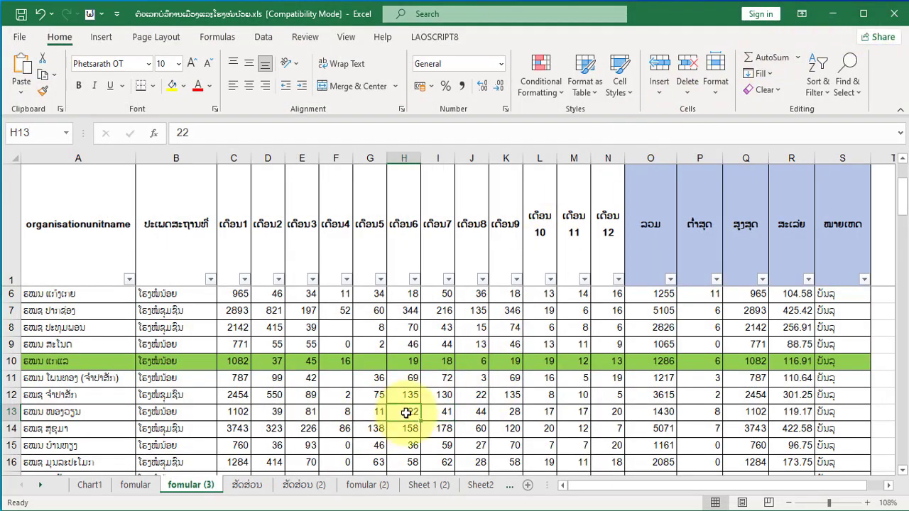
left_click(416, 360)
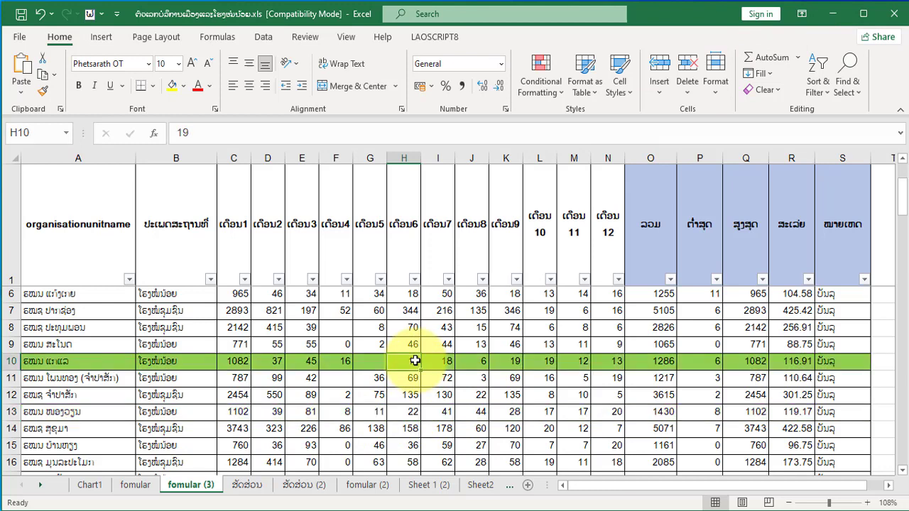
left_click(401, 429)
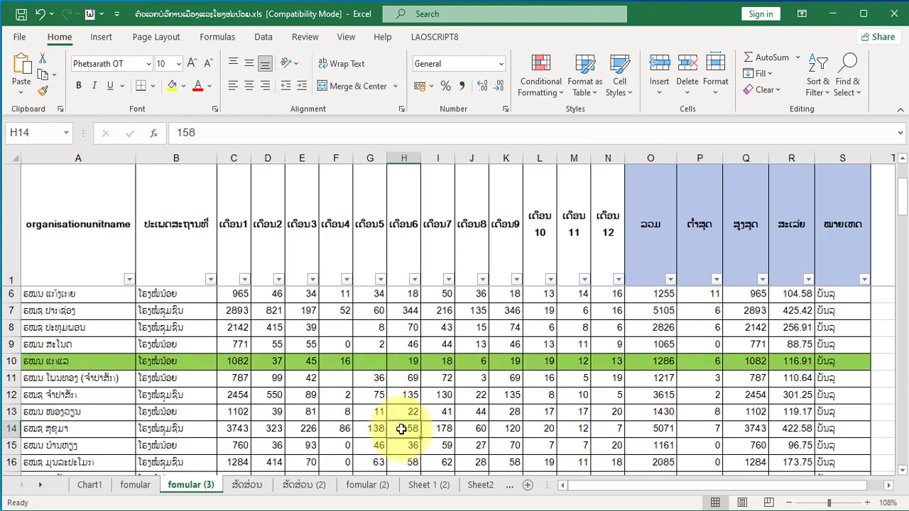
left_click(407, 329)
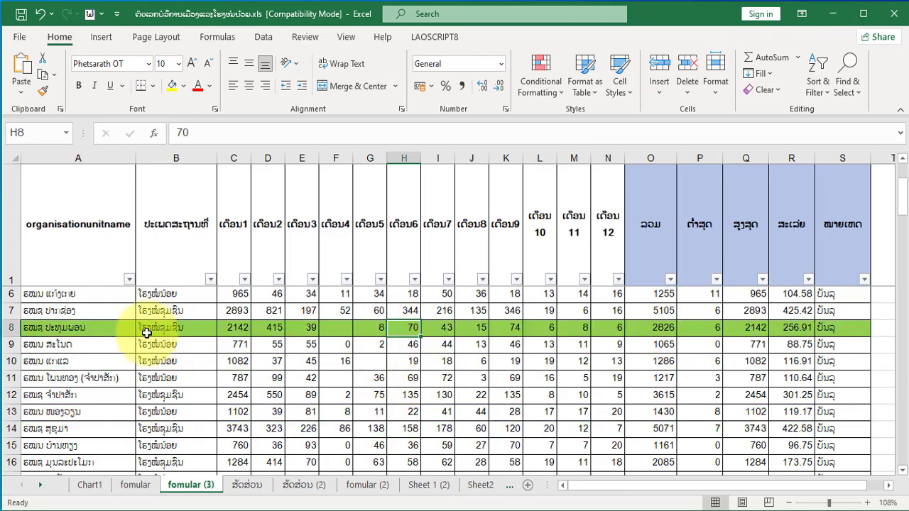
left_click(449, 346)
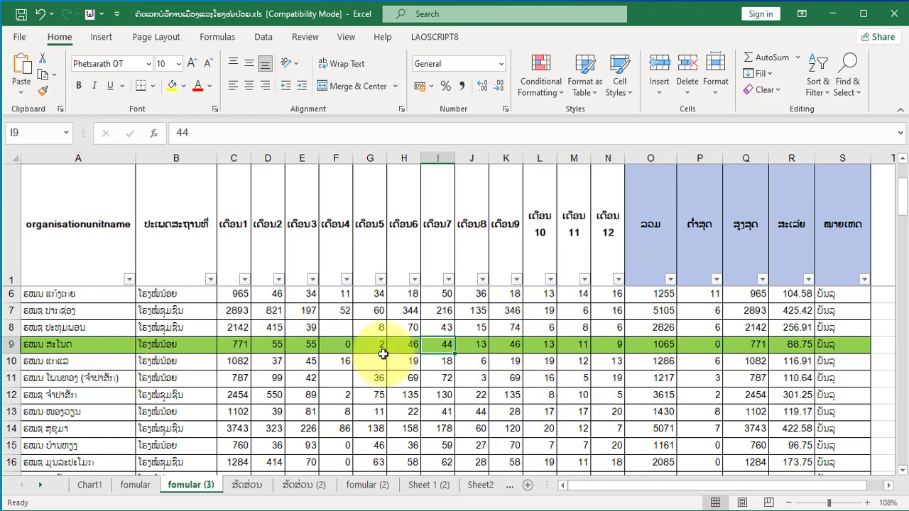
Check rows 6, 9 and 11 highlight, then select the monthly block C6:O16.
left_click(504, 298)
left_click(550, 294)
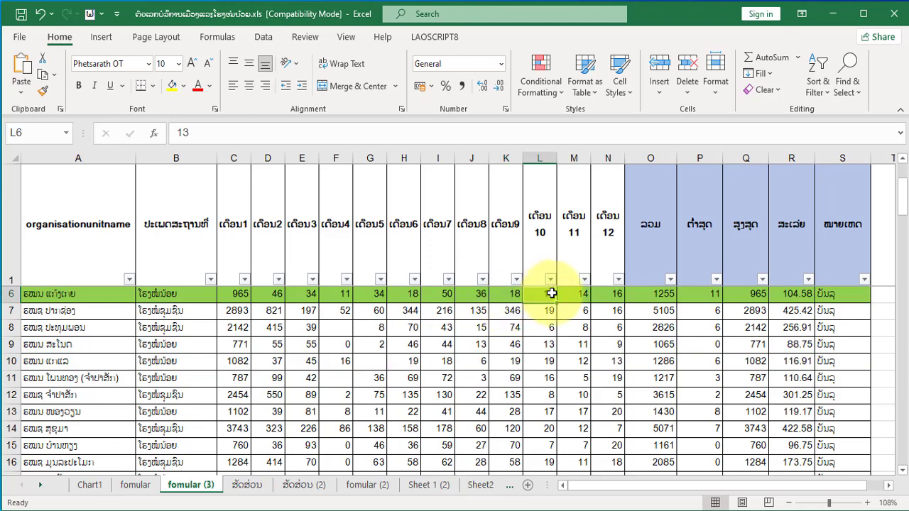
left_click(546, 342)
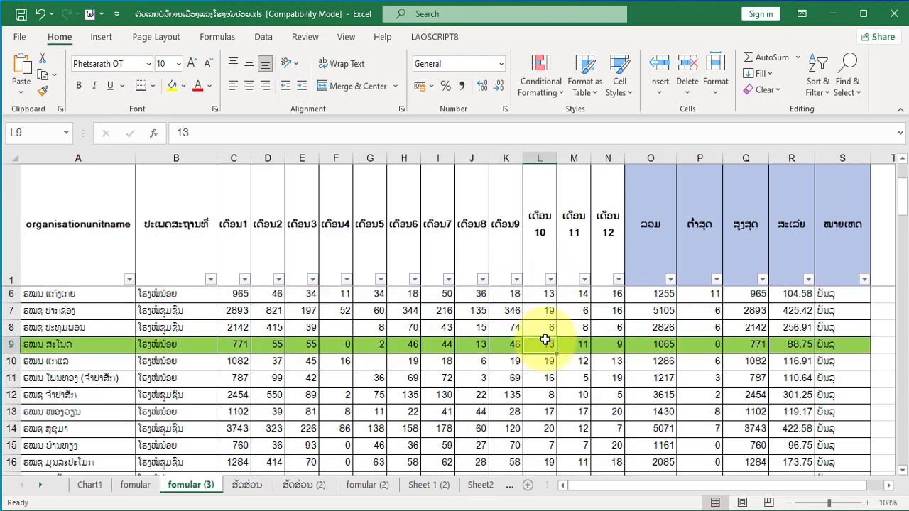
left_click(545, 378)
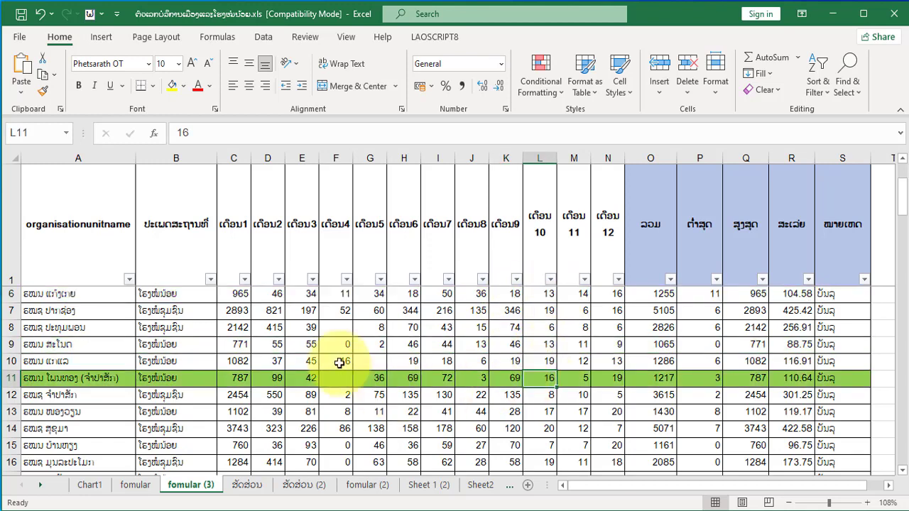
mouse_move(239, 296)
left_mouse_down()
mouse_move(666, 442)
mouse_move(667, 457)
left_mouse_up()
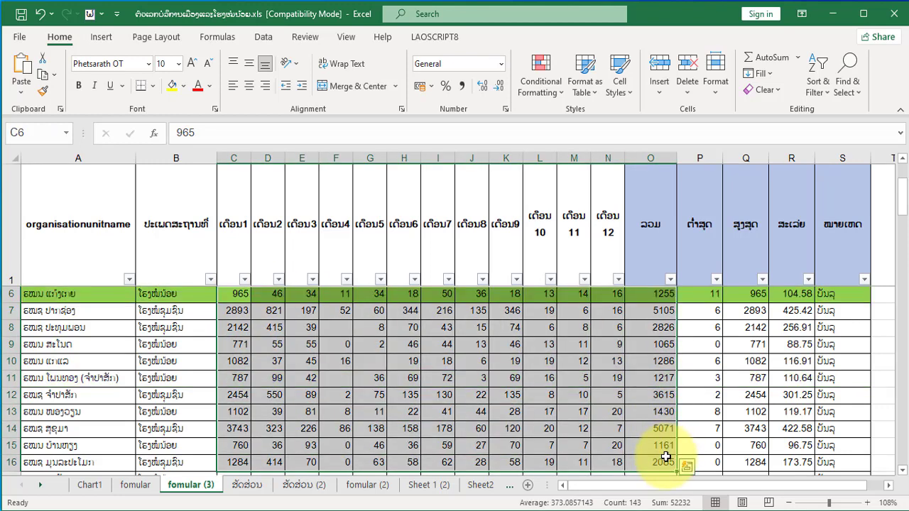
Delete the values in C6:O16 and click rows 8, 10, 11 and 8 to watch the highlight follow.
key("Delete")
left_click(460, 331)
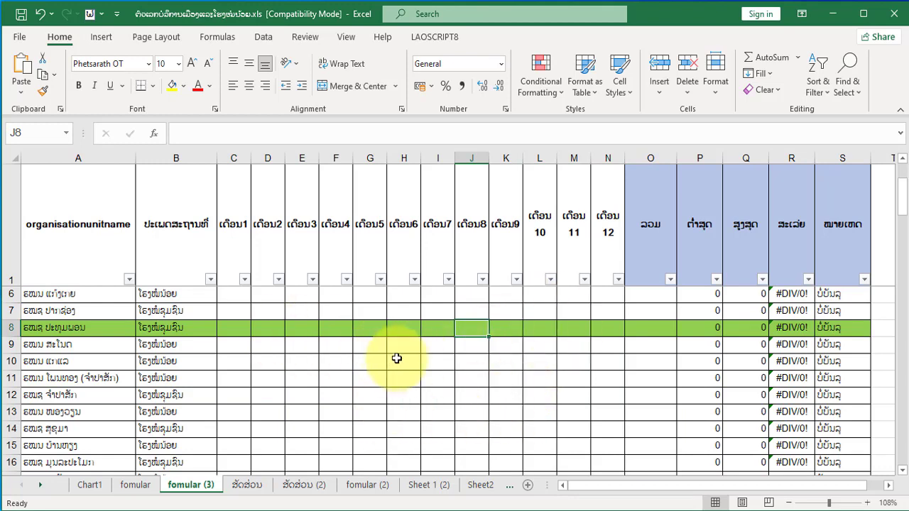
left_click(472, 365)
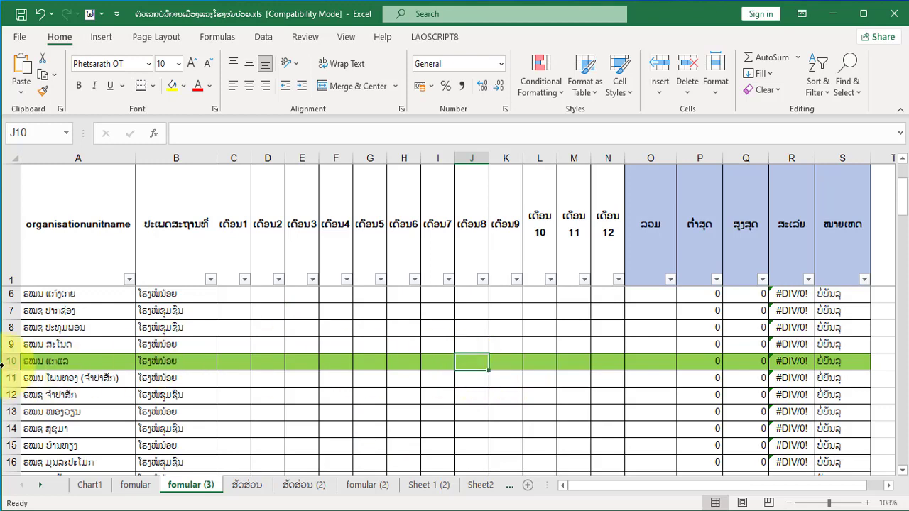
left_click(473, 377)
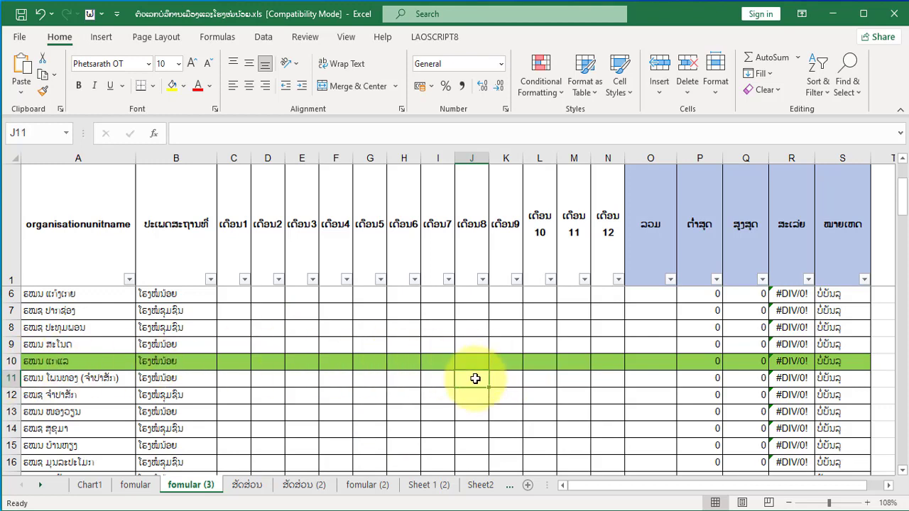
left_click(478, 327)
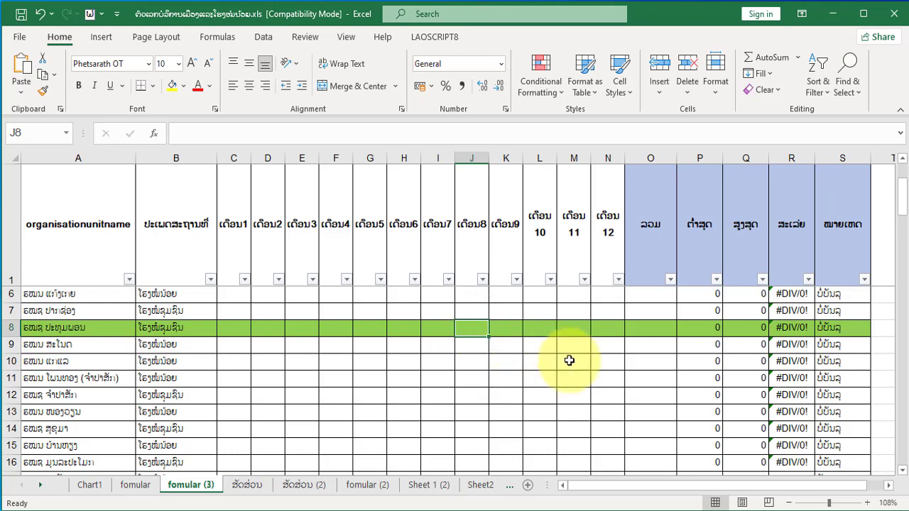
Check the highlighted row in print preview, then return and make row 9 active.
key("ctrl+p")
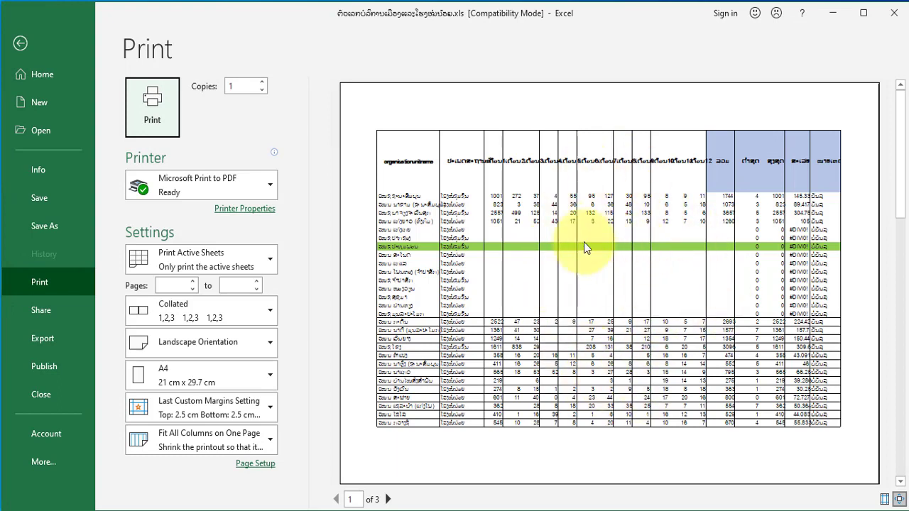
left_click(23, 44)
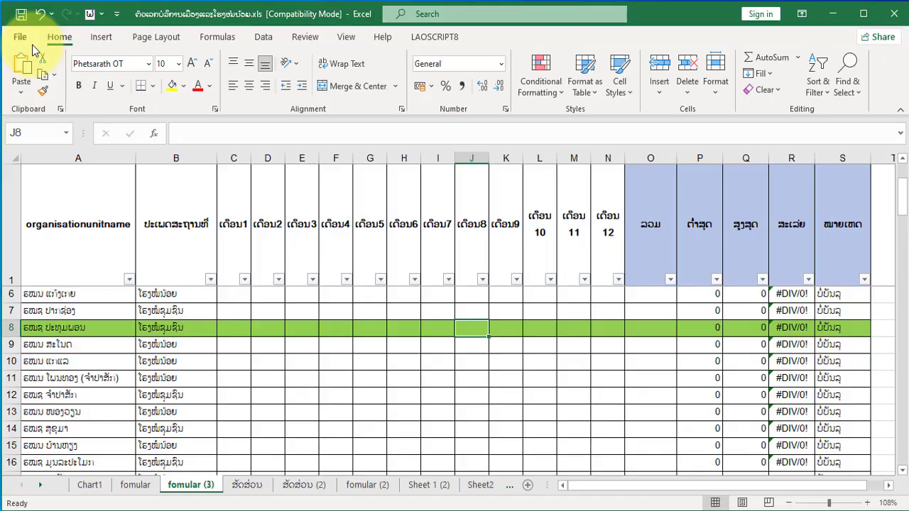
left_click(468, 341)
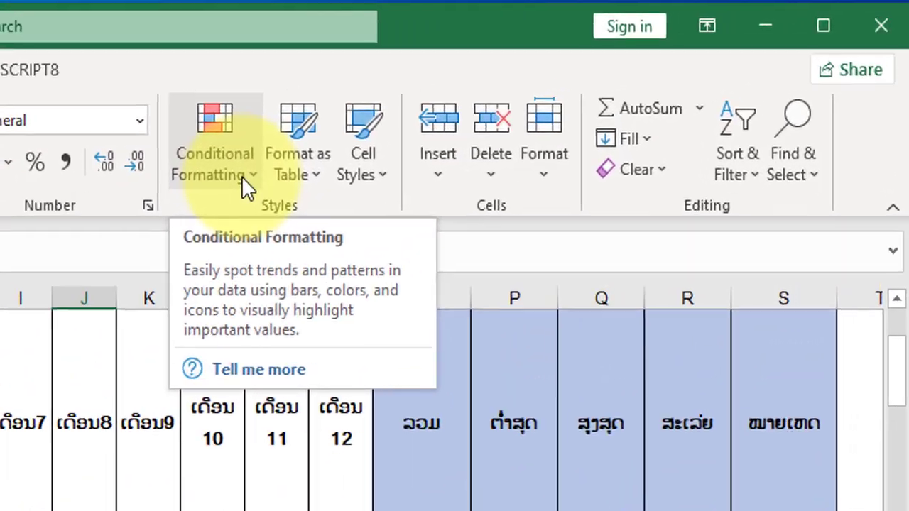
In Manage Rules, change the green rule's Applies to from $A$1:$S$88 to =$A$2:$S$88.
left_click(556, 94)
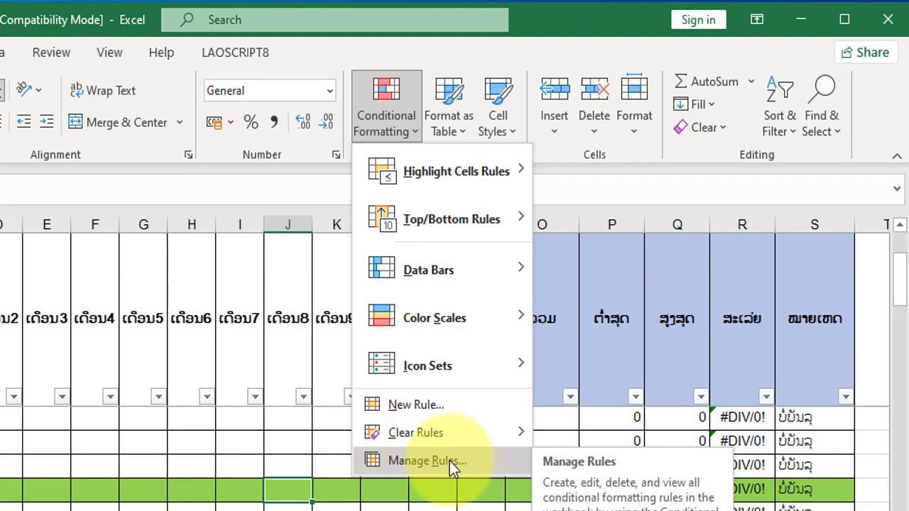
left_click(448, 460)
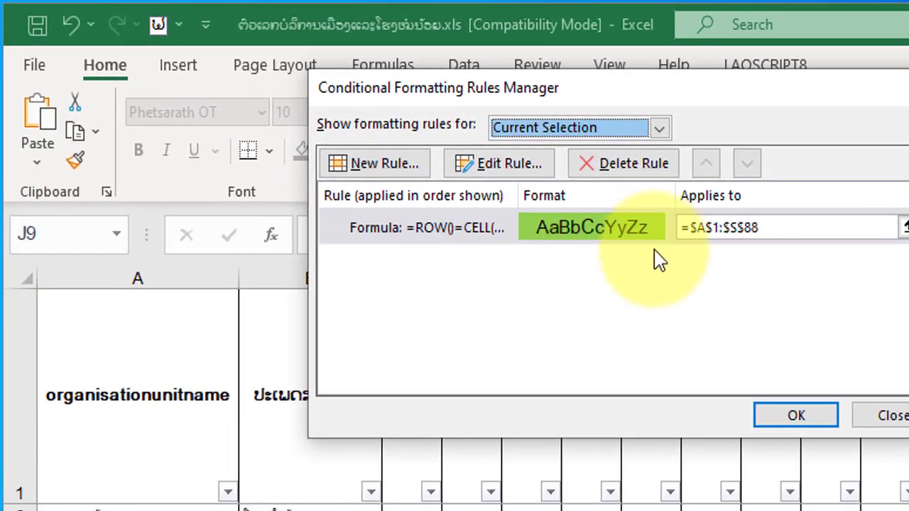
left_click(721, 227)
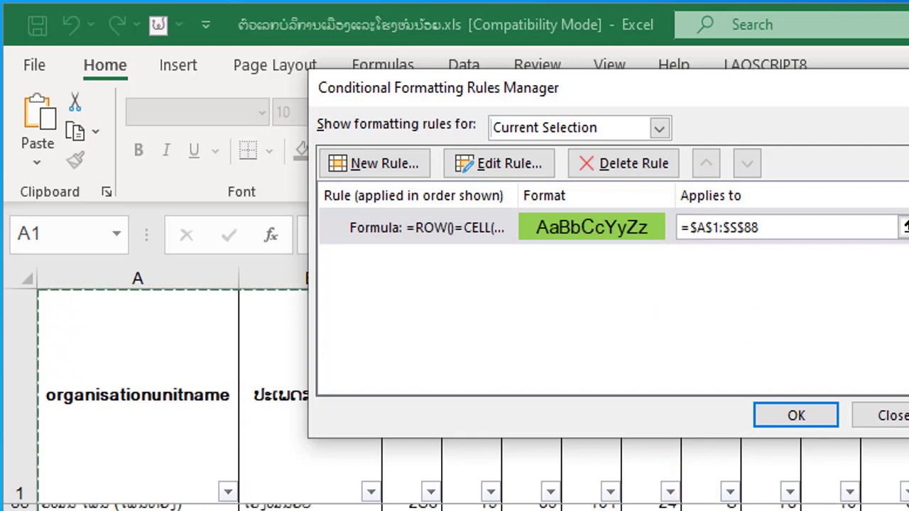
left_click(102, 399)
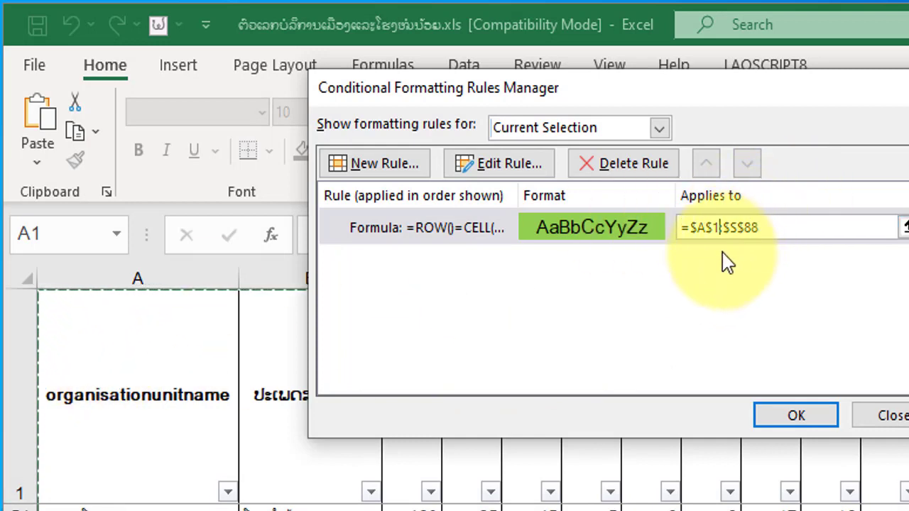
key("BackSpace")
type("2")
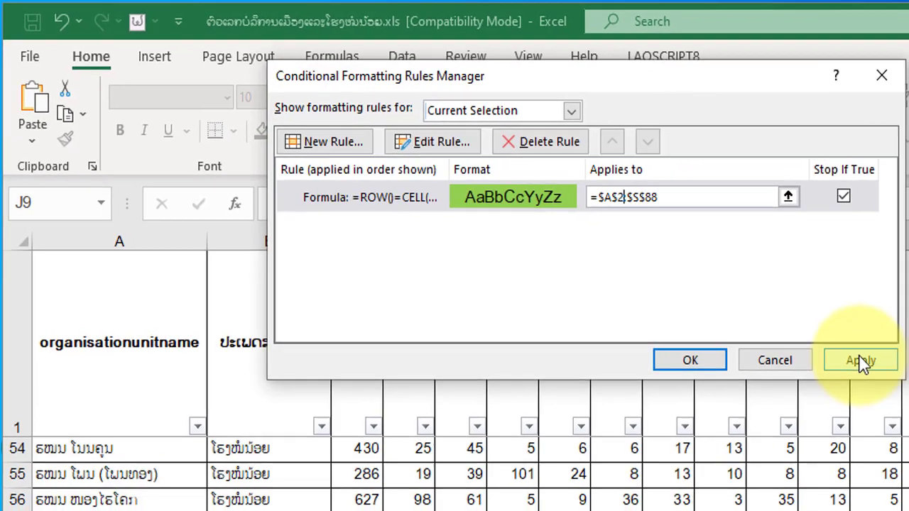
left_click(861, 362)
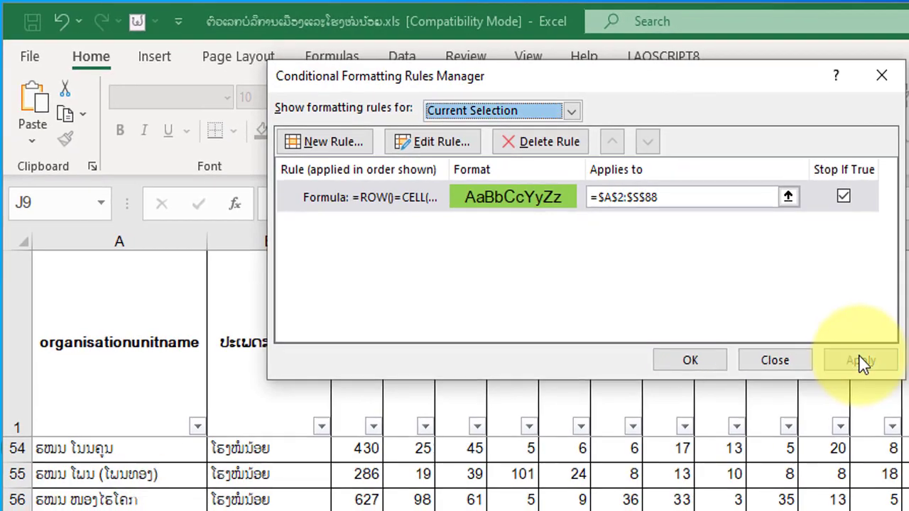
left_click(698, 362)
Select I59 and I57 to see rows turn green, then H1 to confirm the header stays unhighlighted.
left_click(422, 378)
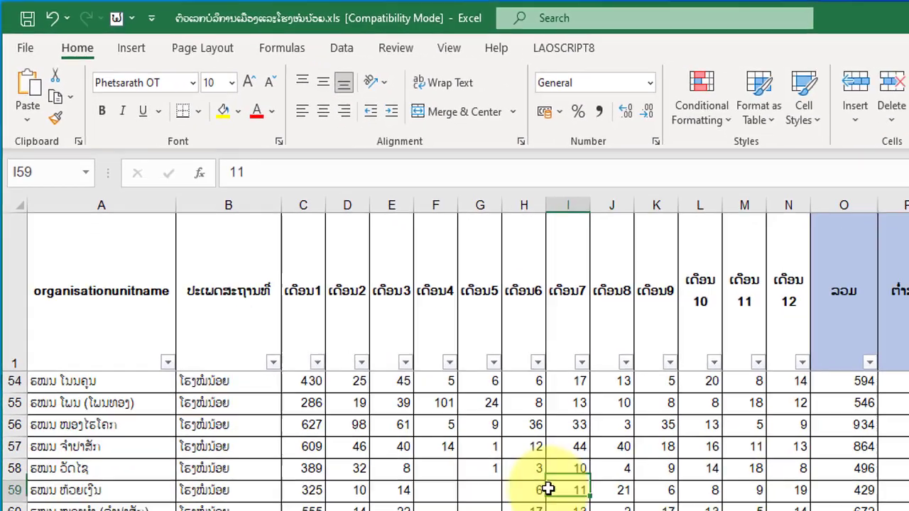
left_click(446, 344)
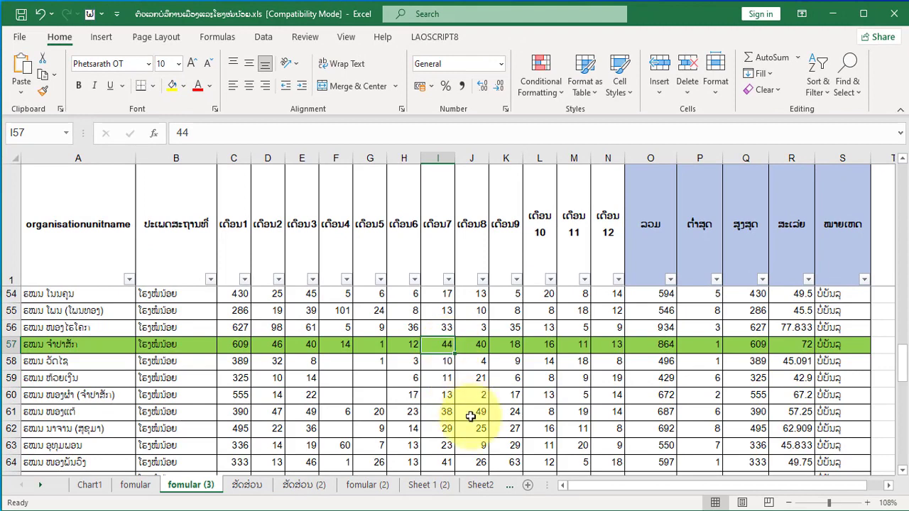
scroll(483, 391, "up", 1)
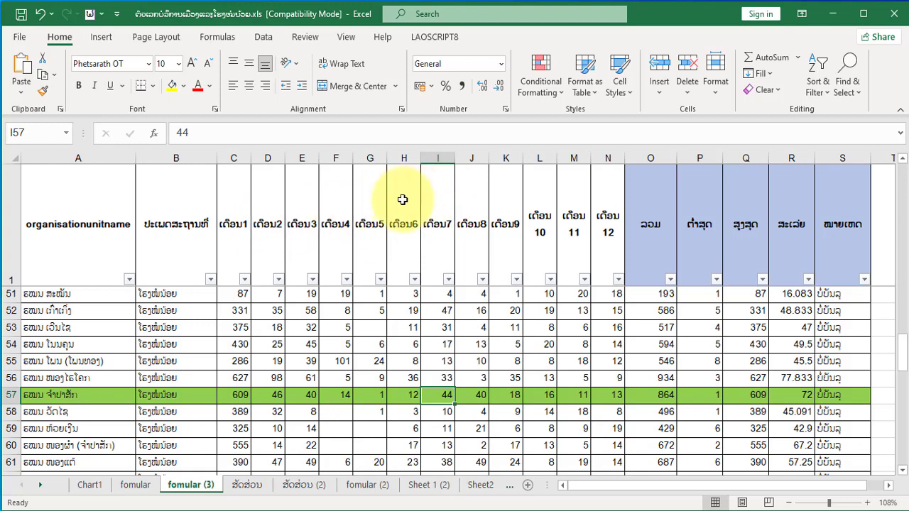
left_click(402, 201)
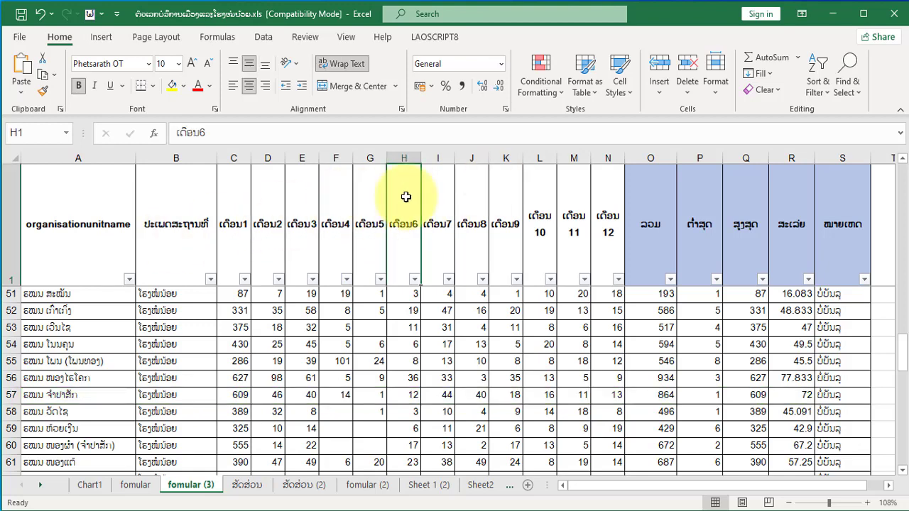
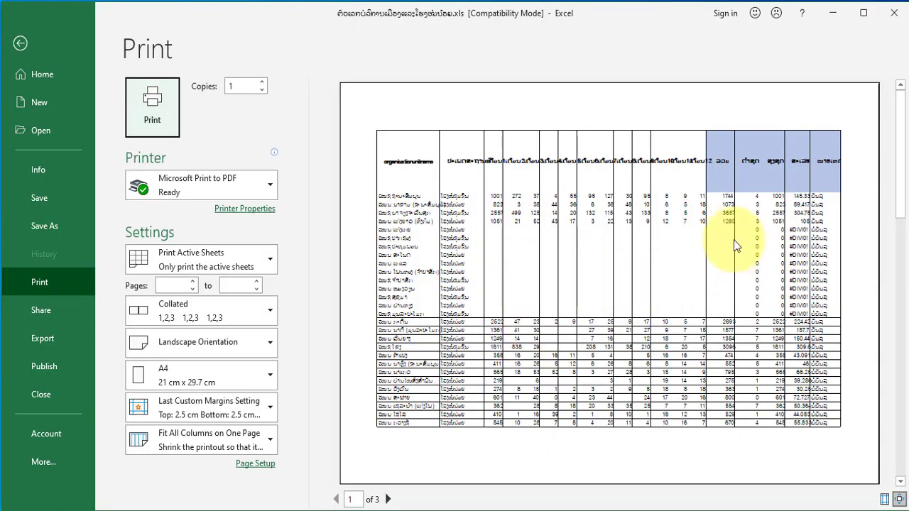
Preview page 2 of the 3-page landscape printout, then return to the fomular (3) worksheet.
left_click(389, 500)
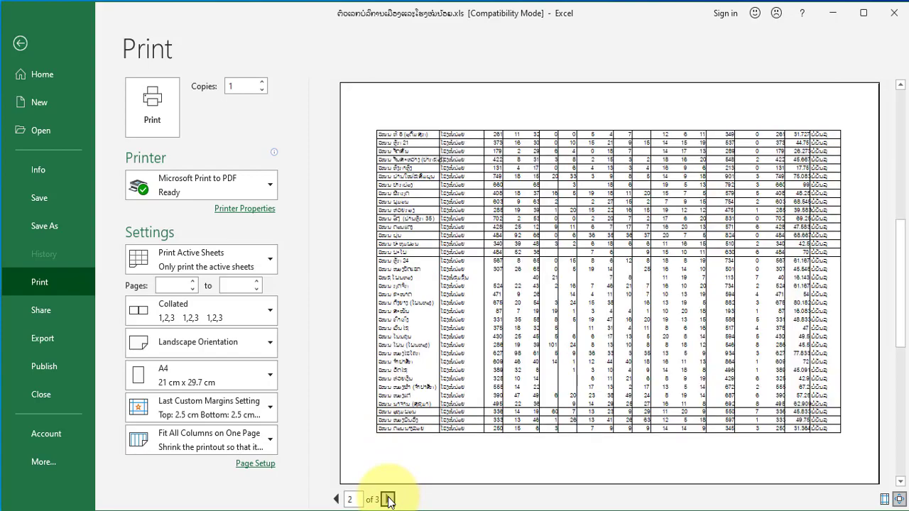
left_click(20, 43)
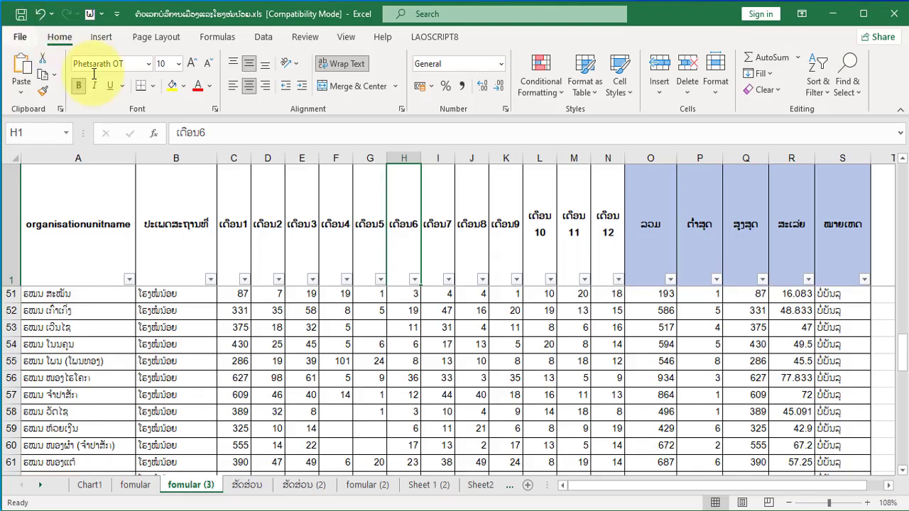